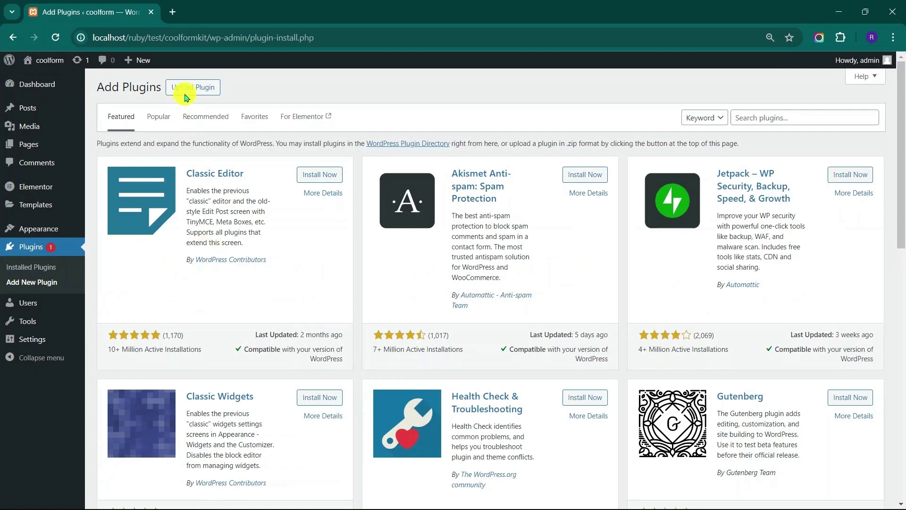
Step: Upload the Cool FormKit for Elementor Forms zip as a new plugin, install it and activate it
{"action": "left_click", "coordinate": [185, 94]}
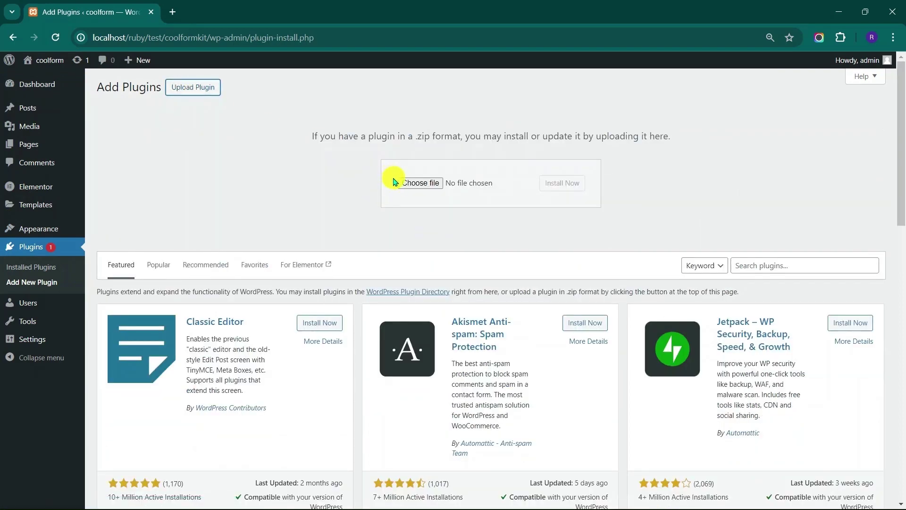
{"action": "left_click", "coordinate": [404, 188]}
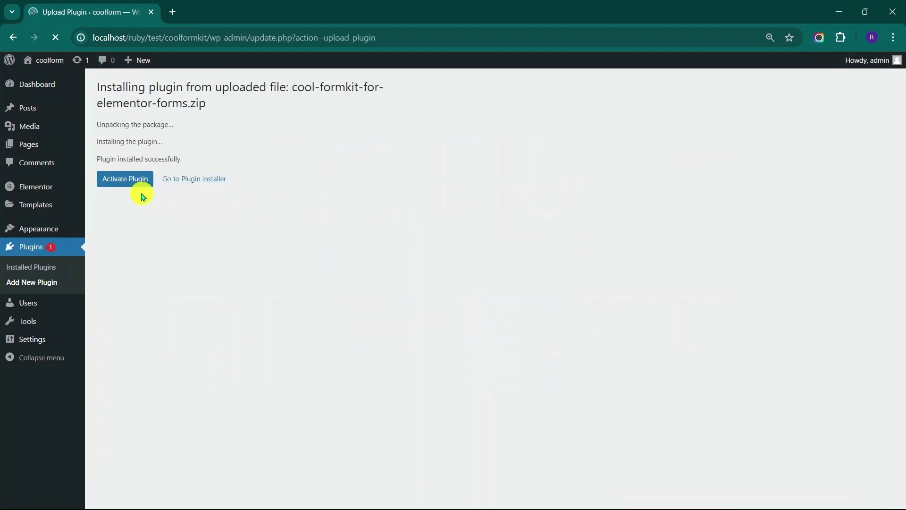
{"action": "left_click", "coordinate": [138, 188]}
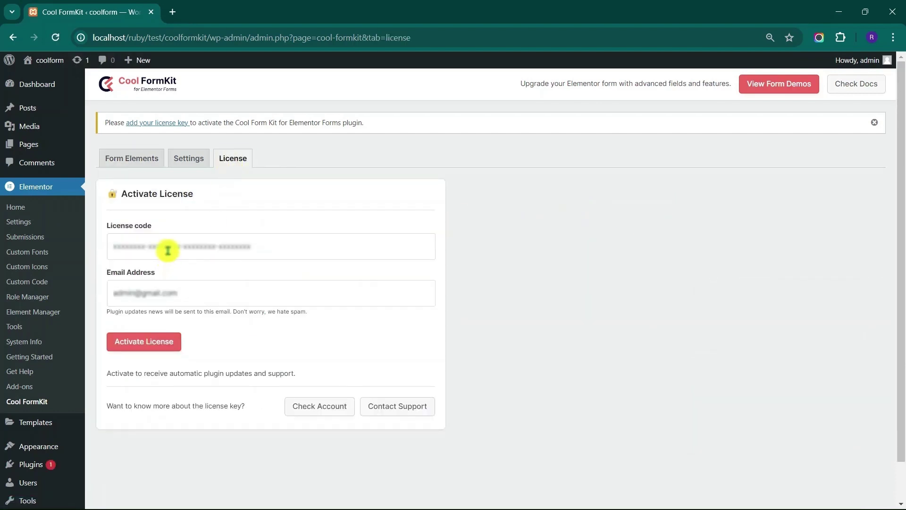
Step: Enter the license code and e-mail address, then activate the Cool FormKit license
{"action": "triple_click", "coordinate": [182, 247]}
{"action": "left_click", "coordinate": [182, 247]}
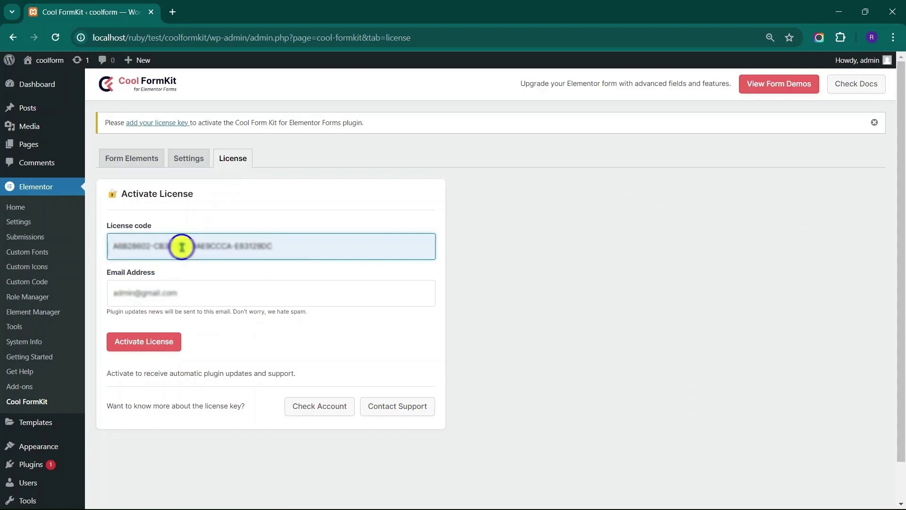
{"action": "triple_click", "coordinate": [165, 295]}
{"action": "left_click", "coordinate": [179, 295]}
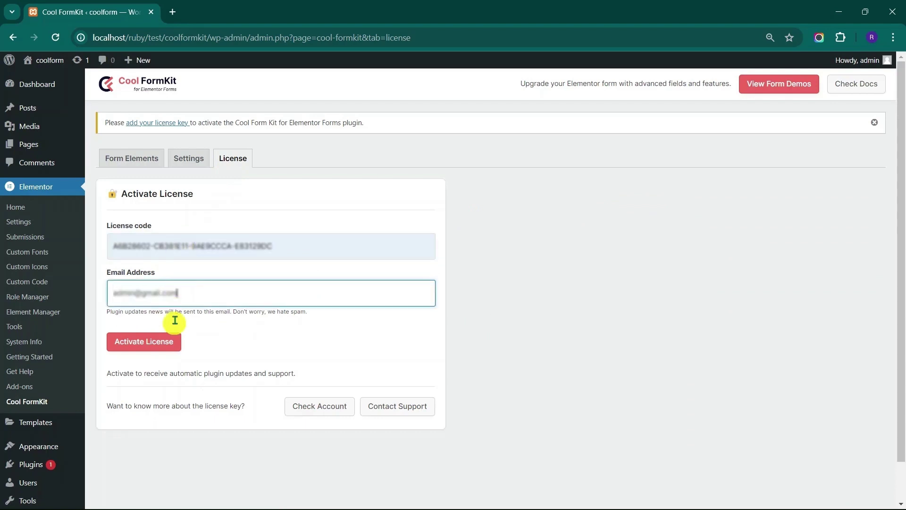
{"action": "left_click", "coordinate": [168, 345]}
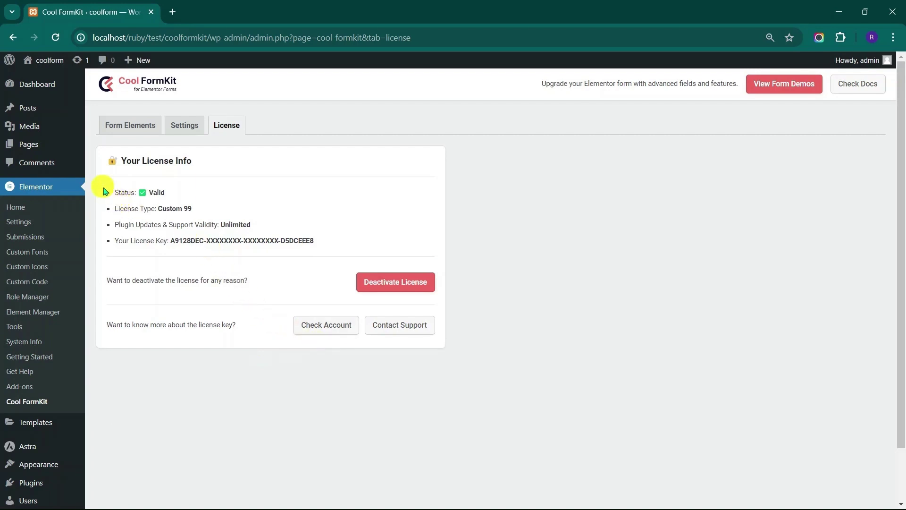
Step: Open a new page for Elementor editing in a separate browser tab
{"action": "mouse_move", "coordinate": [68, 149]}
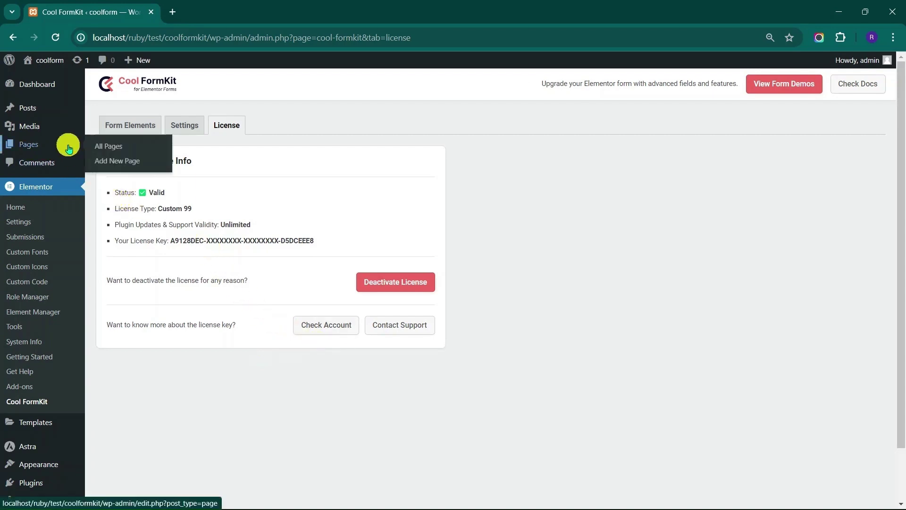
{"action": "right_click", "coordinate": [105, 162]}
{"action": "left_click", "coordinate": [125, 170]}
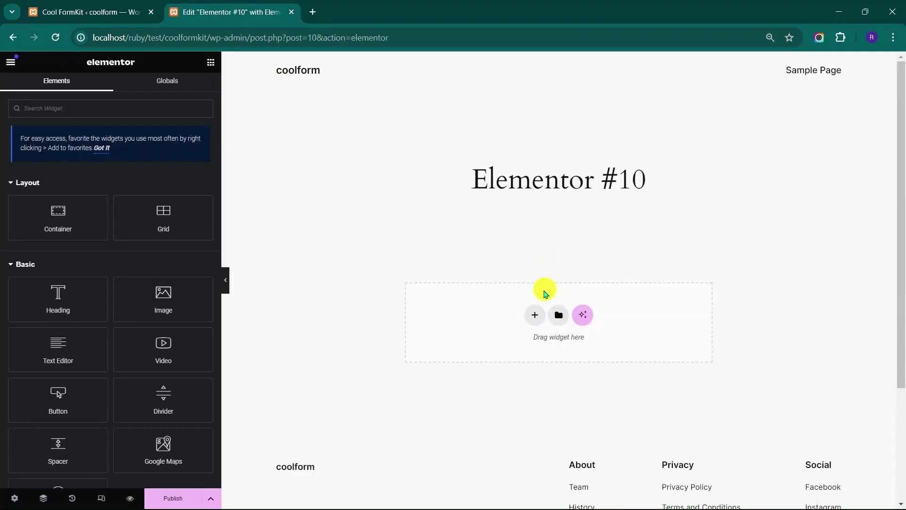
Step: Add a one-column Flexbox container and drop the Form widget into it
{"action": "left_click", "coordinate": [533, 314]}
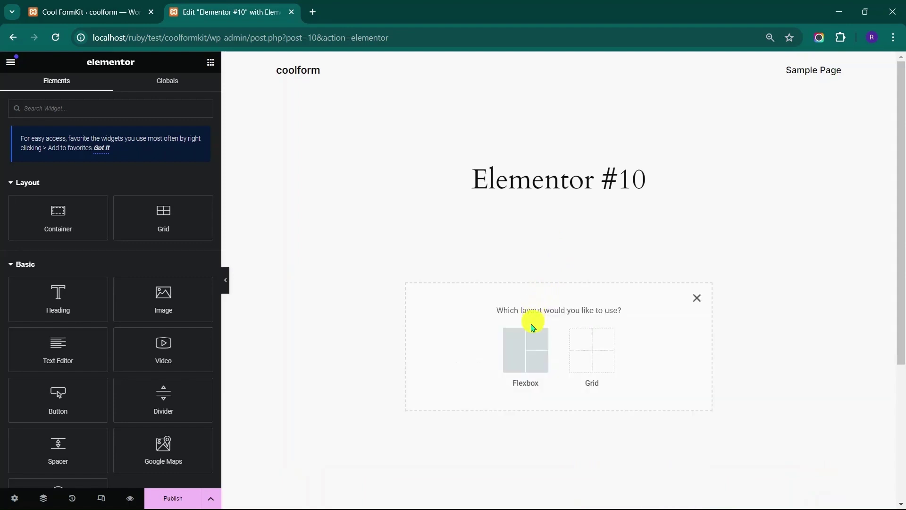
{"action": "left_click", "coordinate": [530, 340]}
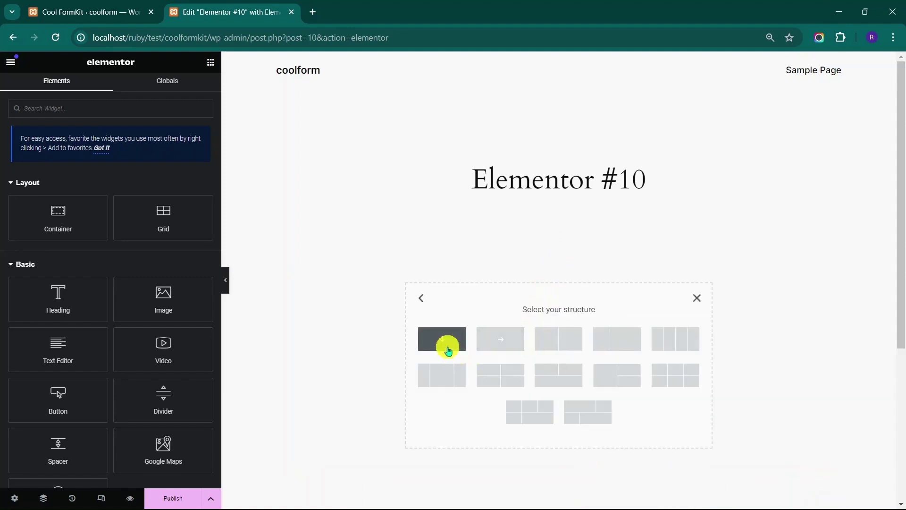
{"action": "left_click", "coordinate": [448, 350]}
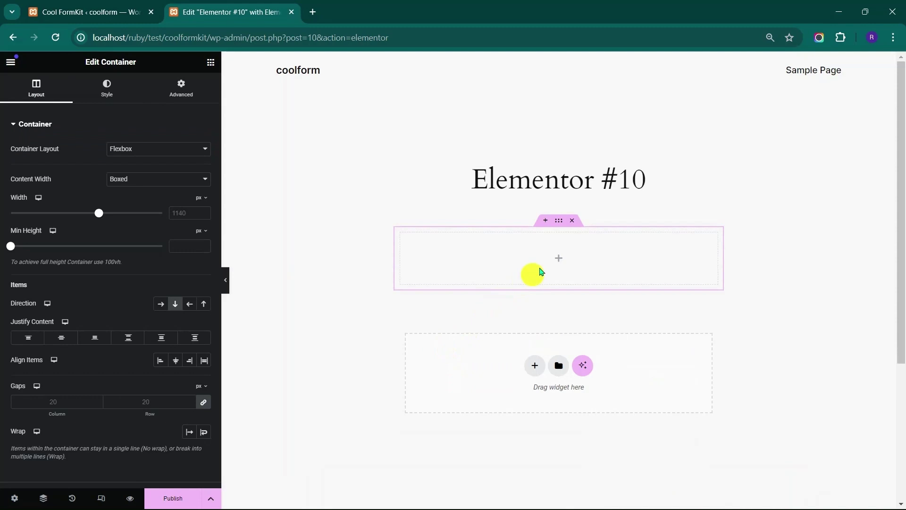
{"action": "left_click", "coordinate": [558, 257]}
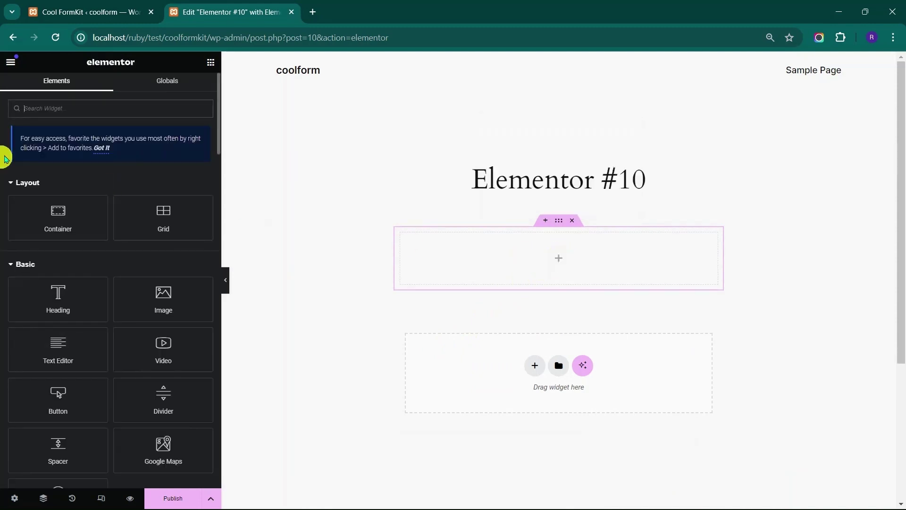
{"action": "type", "text": "form"}
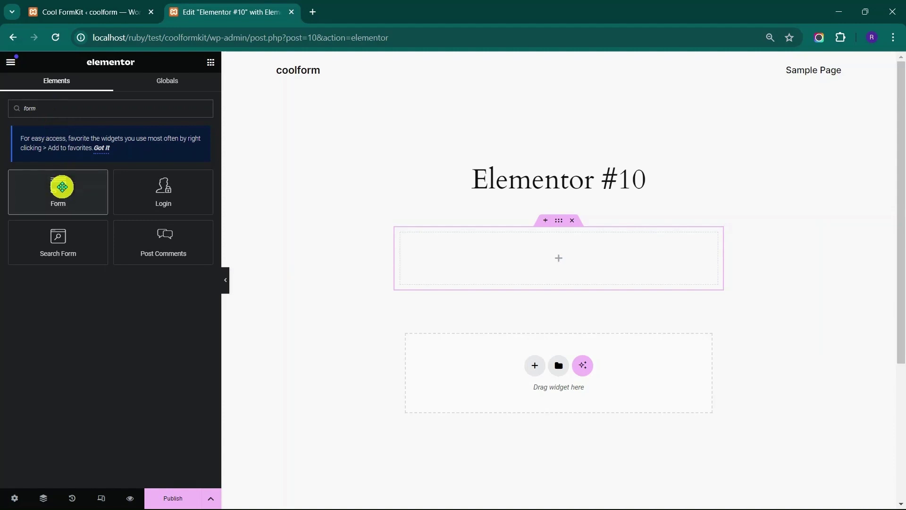
{"action": "left_click_drag", "start_coordinate": [61, 186], "coordinate": [587, 261]}
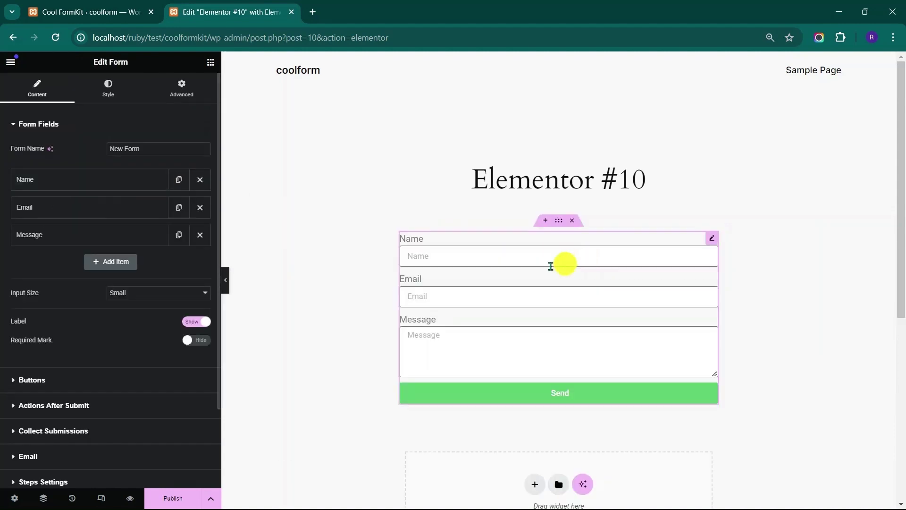
Step: Switch Enable Conditions to Yes in the Message field's Conditions tab, then collapse Form Fields
{"action": "left_click", "coordinate": [458, 292]}
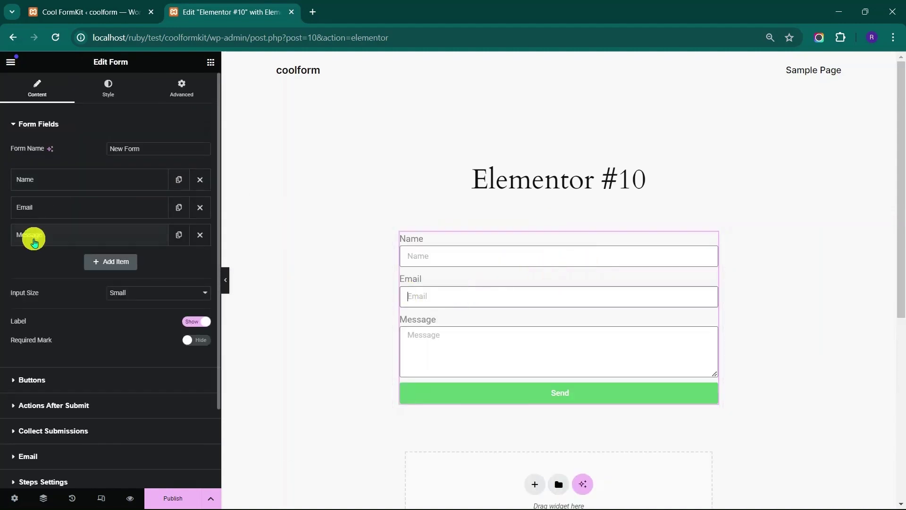
{"action": "left_click", "coordinate": [33, 238]}
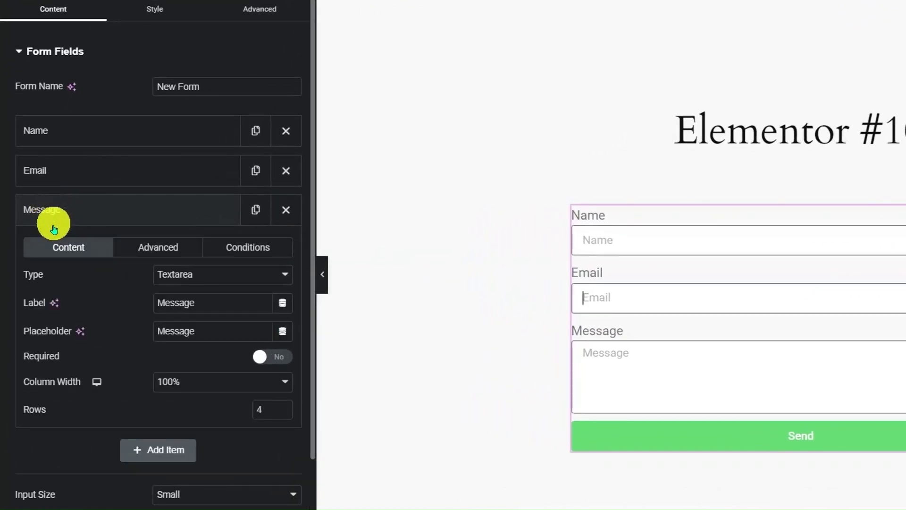
{"action": "left_click", "coordinate": [269, 252]}
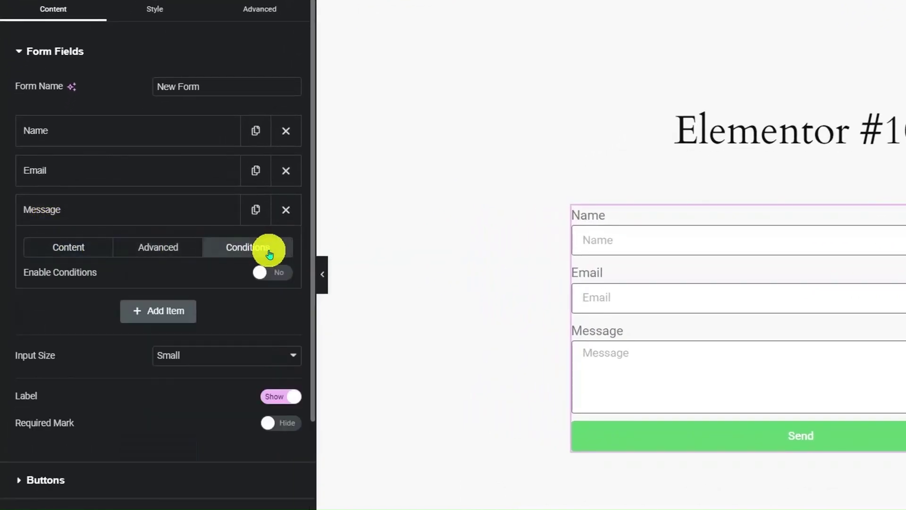
{"action": "left_click", "coordinate": [261, 277]}
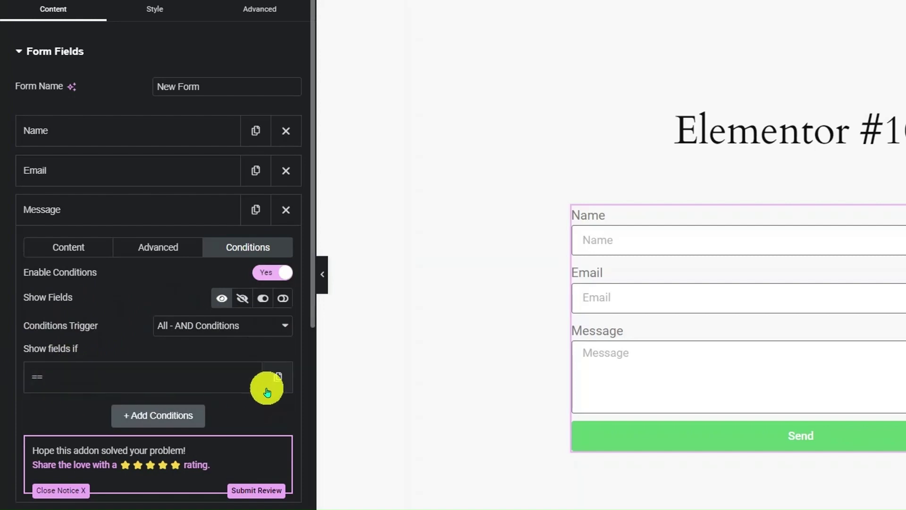
{"action": "left_click", "coordinate": [146, 218]}
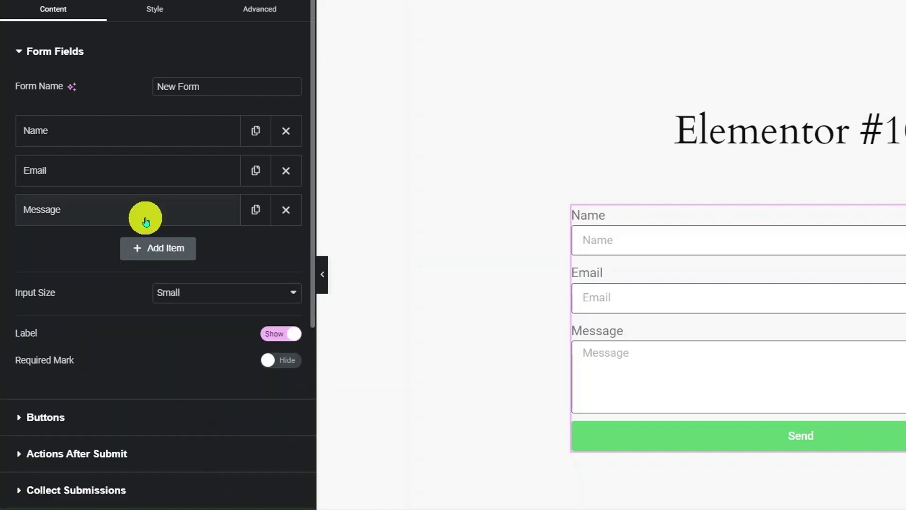
{"action": "left_click", "coordinate": [72, 62]}
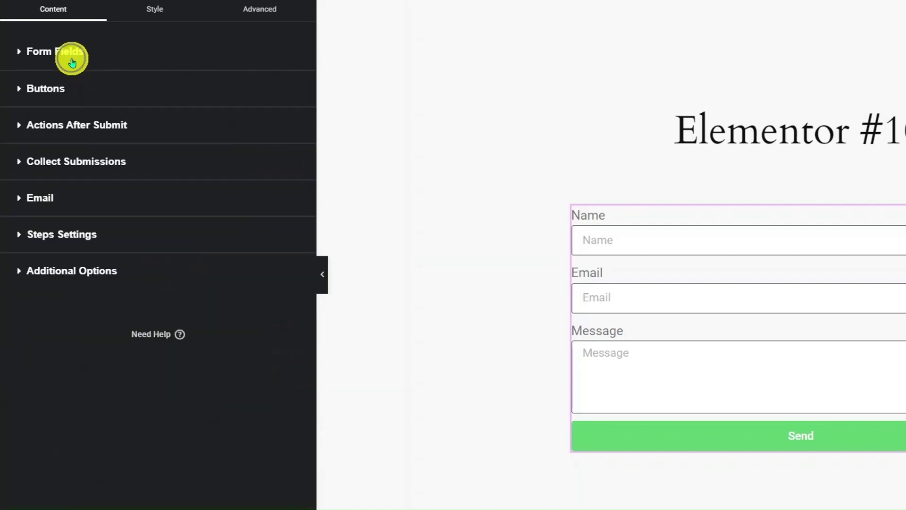
{"action": "left_click", "coordinate": [60, 87]}
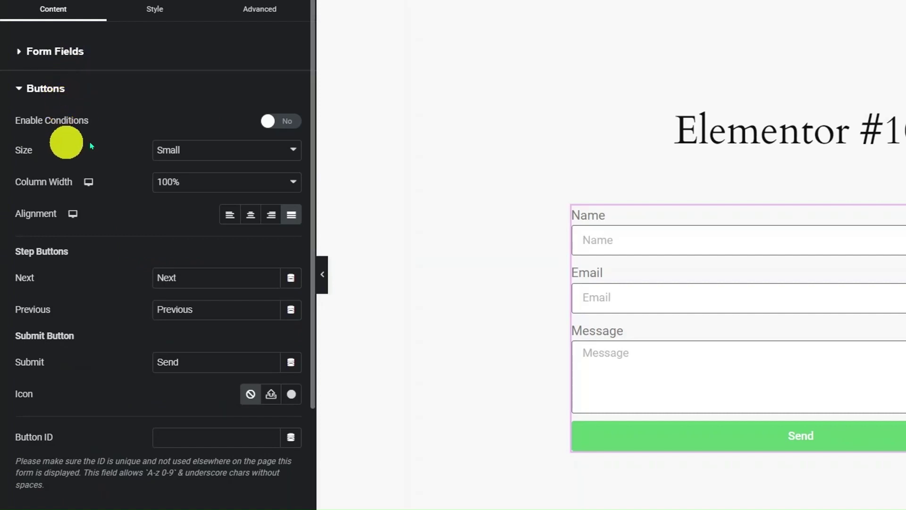
{"action": "left_click", "coordinate": [276, 124]}
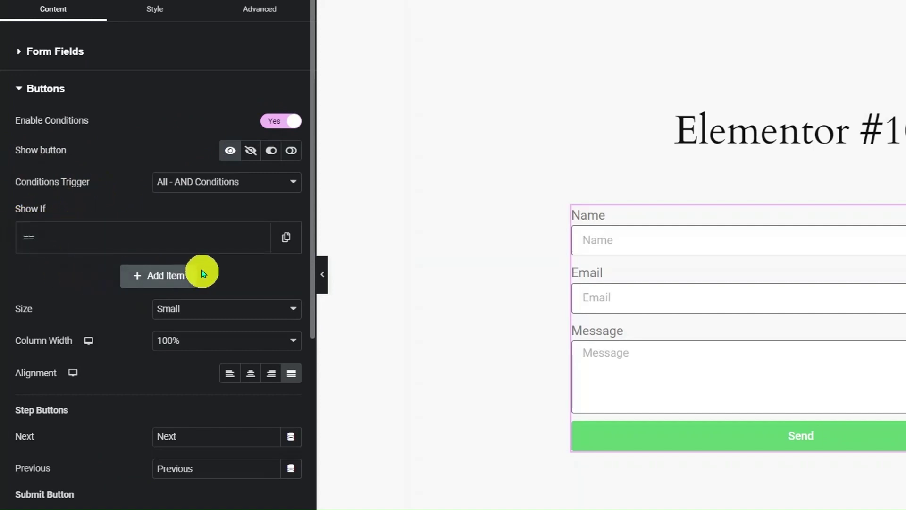
{"action": "left_click", "coordinate": [276, 124]}
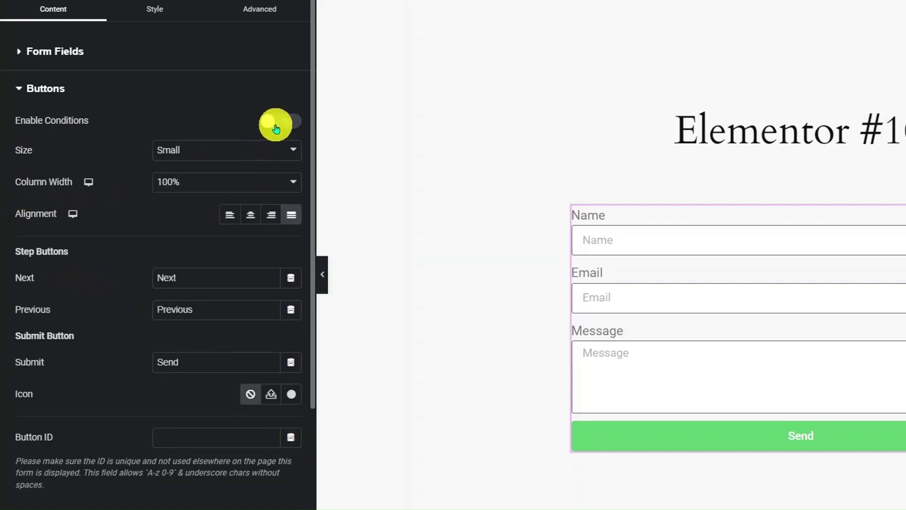
{"action": "left_click", "coordinate": [62, 94]}
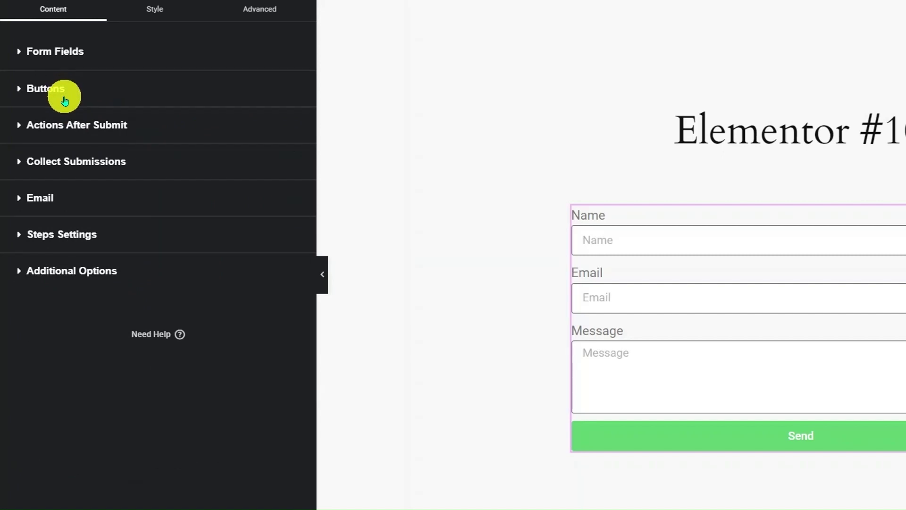
Step: Add Redirect Conditionally to Actions After Submit, leaving its Enable Conditions switched off
{"action": "left_click", "coordinate": [69, 122]}
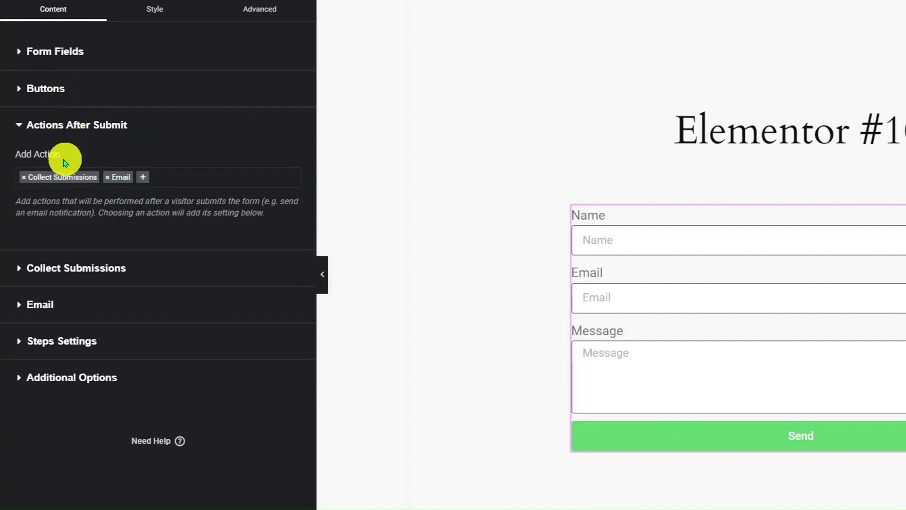
{"action": "left_click", "coordinate": [143, 181]}
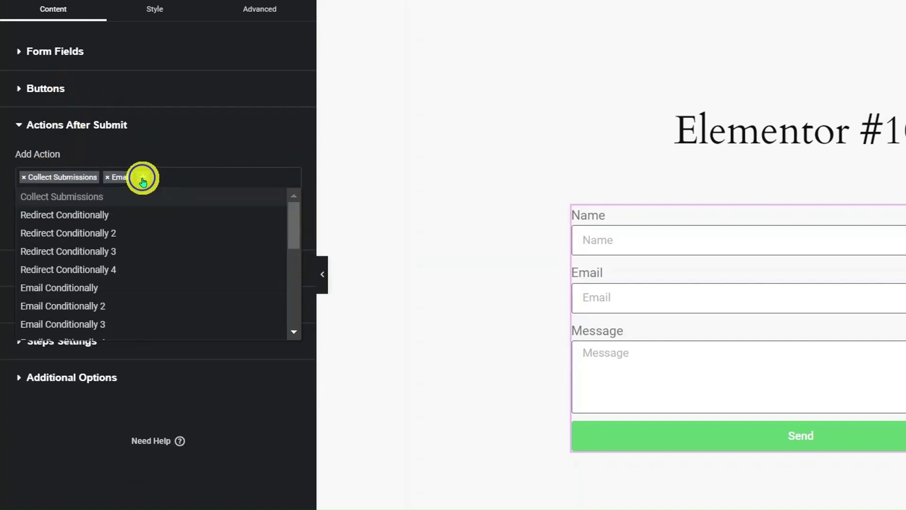
{"action": "left_click", "coordinate": [111, 215]}
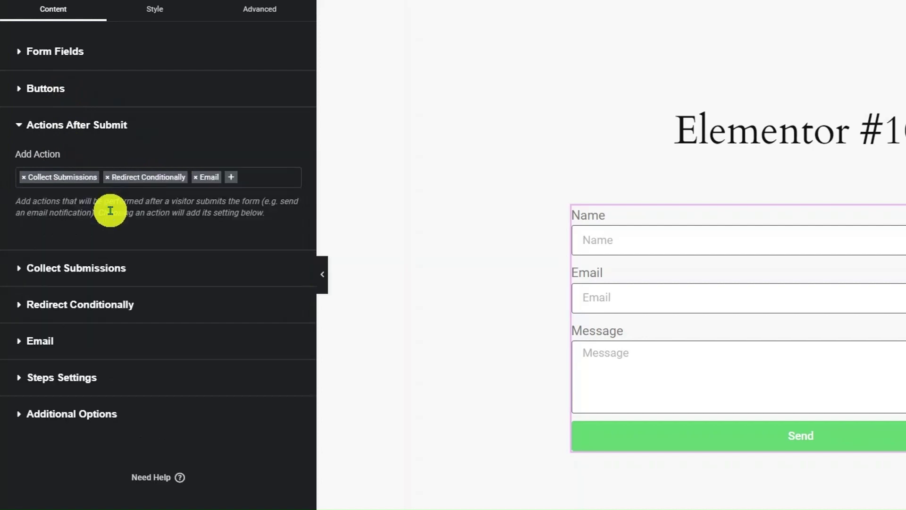
{"action": "left_click", "coordinate": [73, 302]}
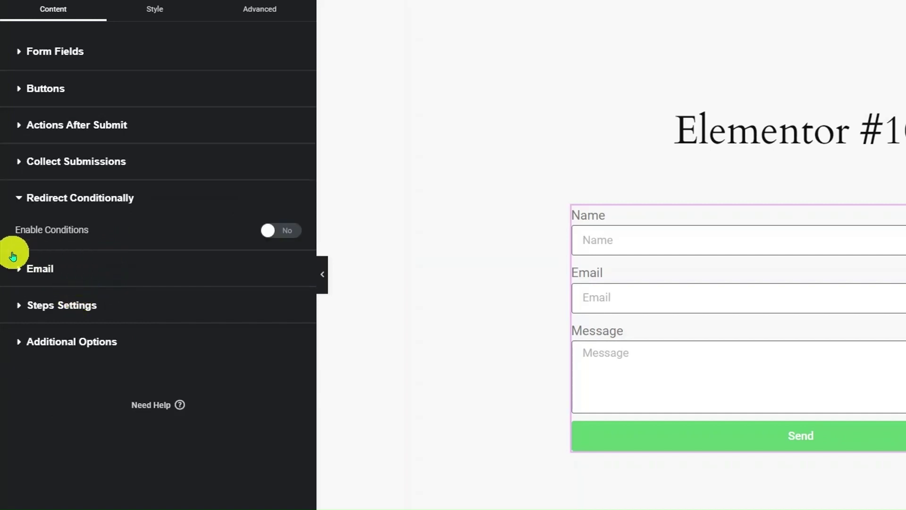
{"action": "left_click", "coordinate": [283, 230]}
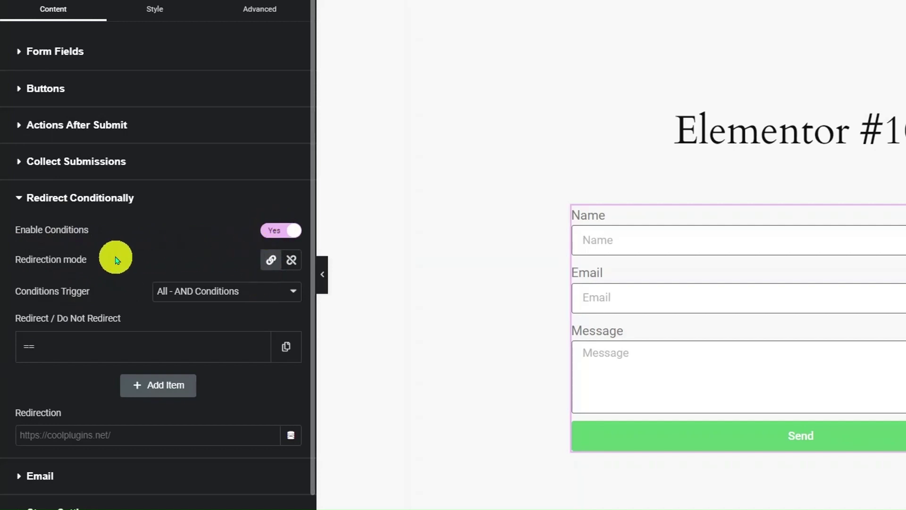
{"action": "left_click", "coordinate": [279, 231]}
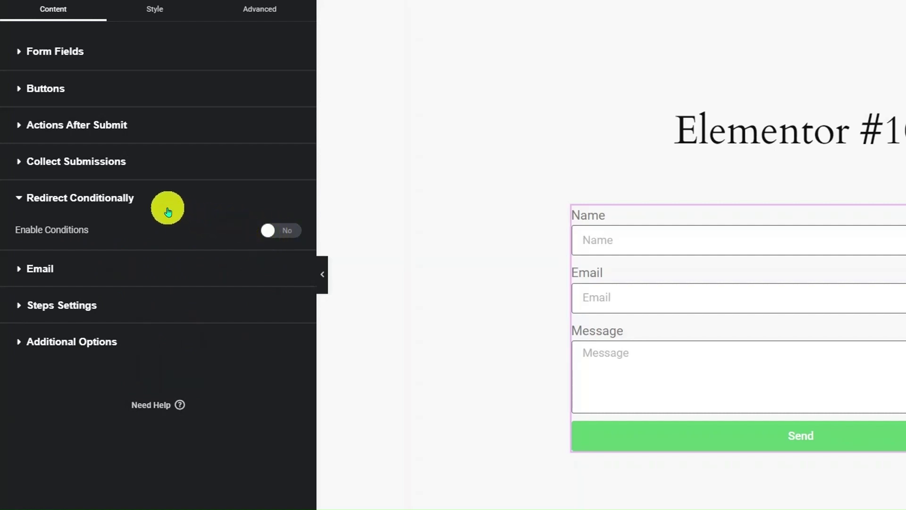
Step: Add an Email Conditionally after-submit action and switch its Enable Conditions to Yes
{"action": "left_click", "coordinate": [128, 125]}
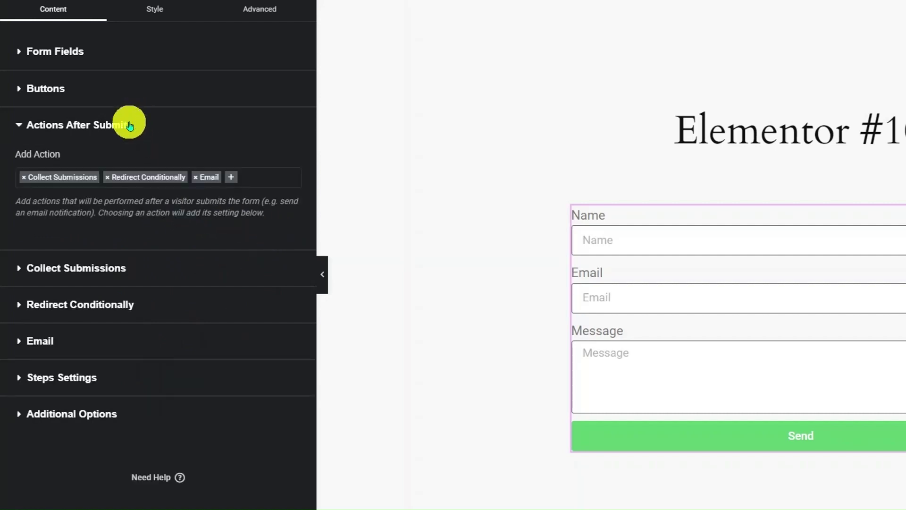
{"action": "left_click", "coordinate": [231, 179]}
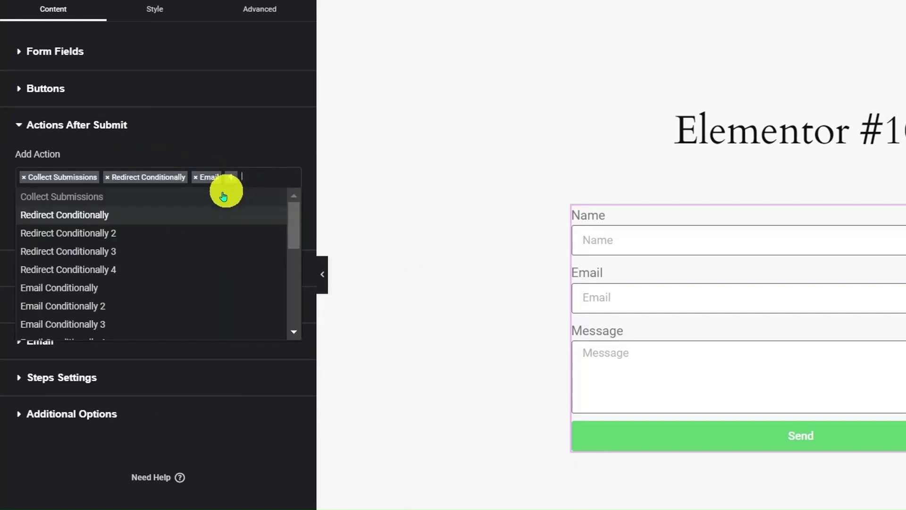
{"action": "left_click", "coordinate": [105, 285]}
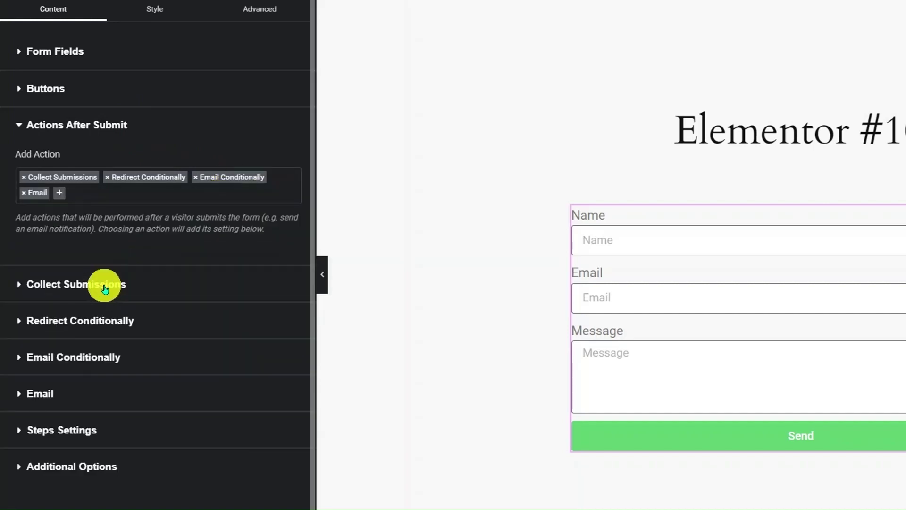
{"action": "left_click", "coordinate": [114, 358]}
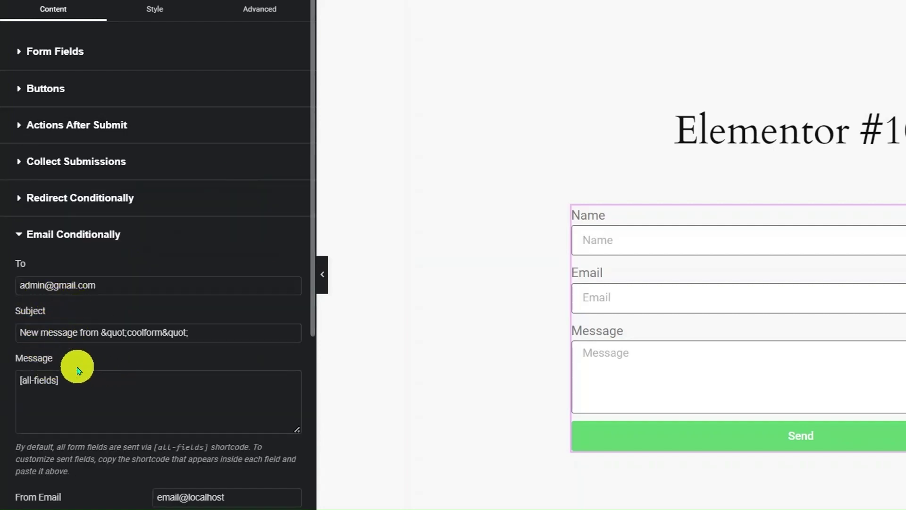
{"action": "scroll", "coordinate": [78, 370], "scroll_direction": "down", "scroll_amount": 4}
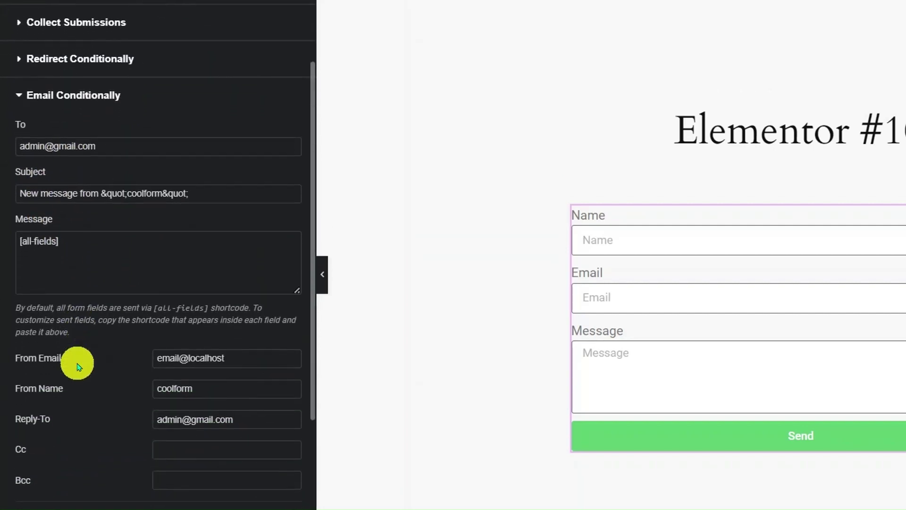
{"action": "scroll", "coordinate": [78, 367], "scroll_direction": "down", "scroll_amount": 2}
{"action": "scroll", "coordinate": [77, 367], "scroll_direction": "down", "scroll_amount": 1}
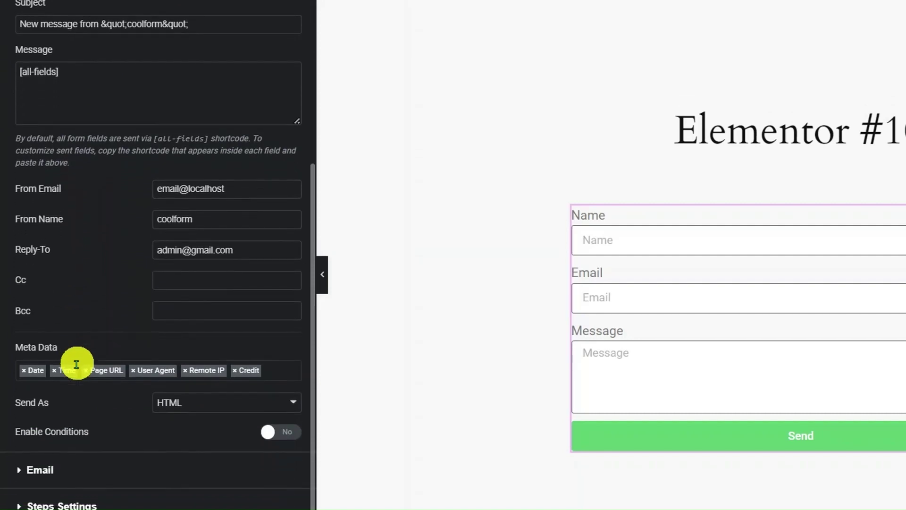
{"action": "left_click", "coordinate": [285, 438]}
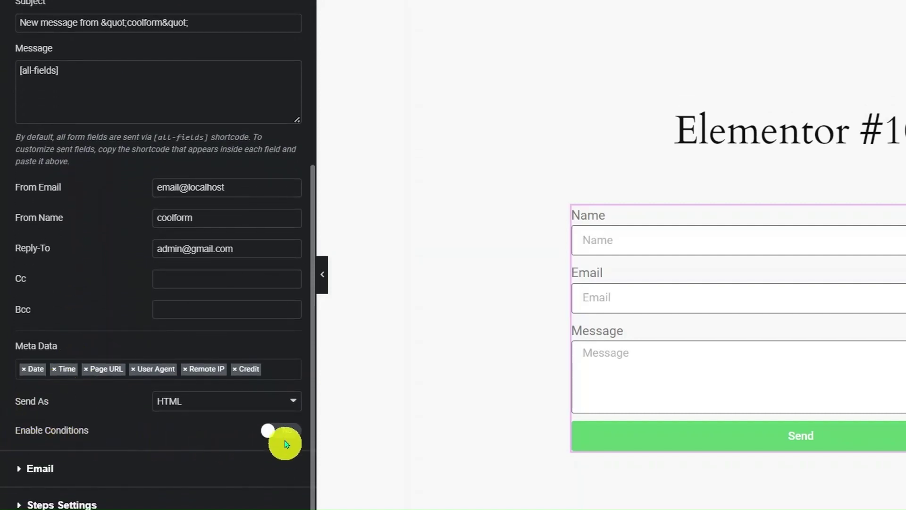
{"action": "scroll", "coordinate": [285, 439], "scroll_direction": "down", "scroll_amount": 5}
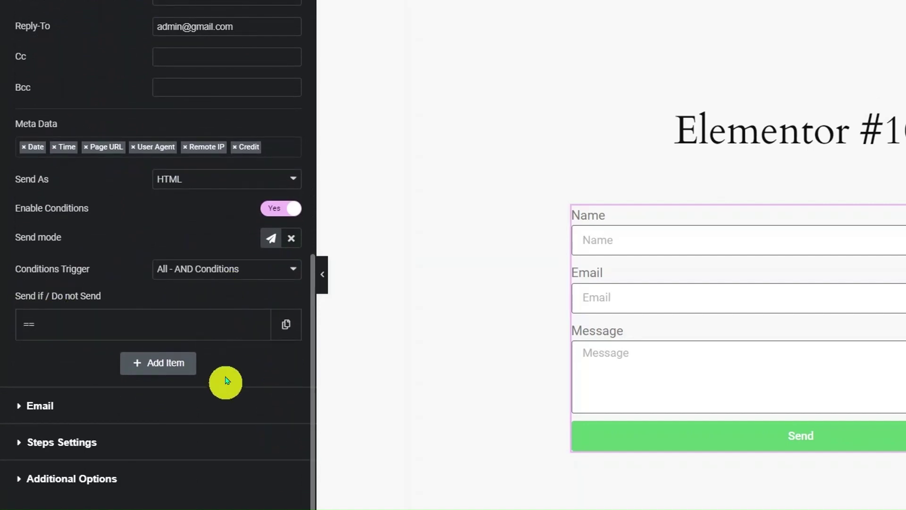
Step: Turn on Range Slider, Country Code for Tel Field and Rating Field in Cool FormKit settings
{"action": "left_click", "coordinate": [44, 251]}
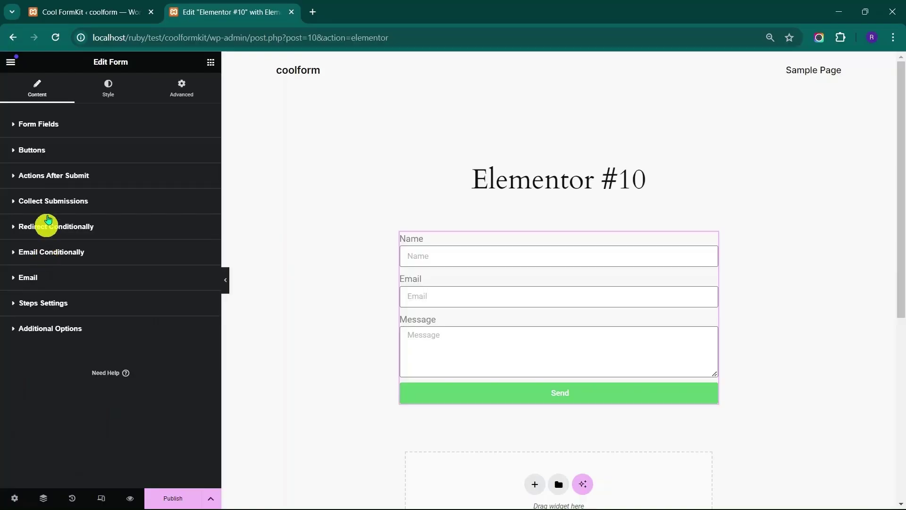
{"action": "left_click", "coordinate": [105, 12]}
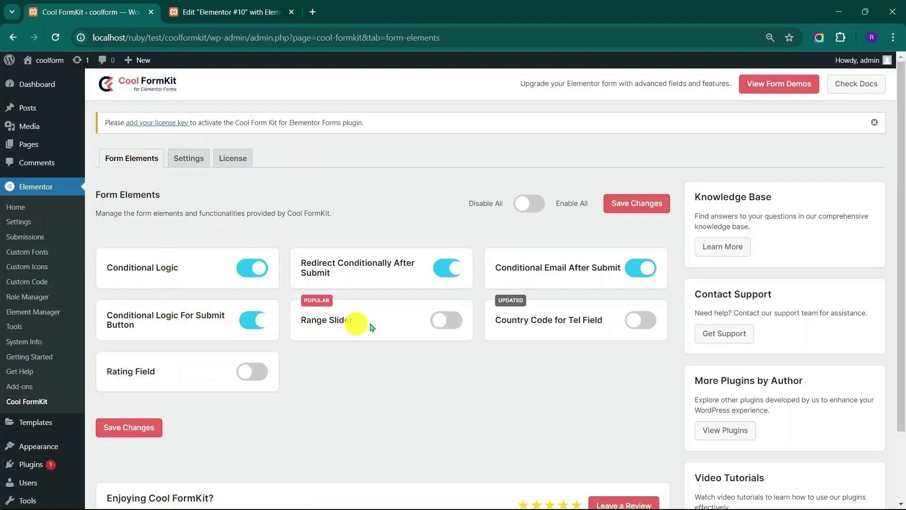
{"action": "left_click", "coordinate": [439, 323]}
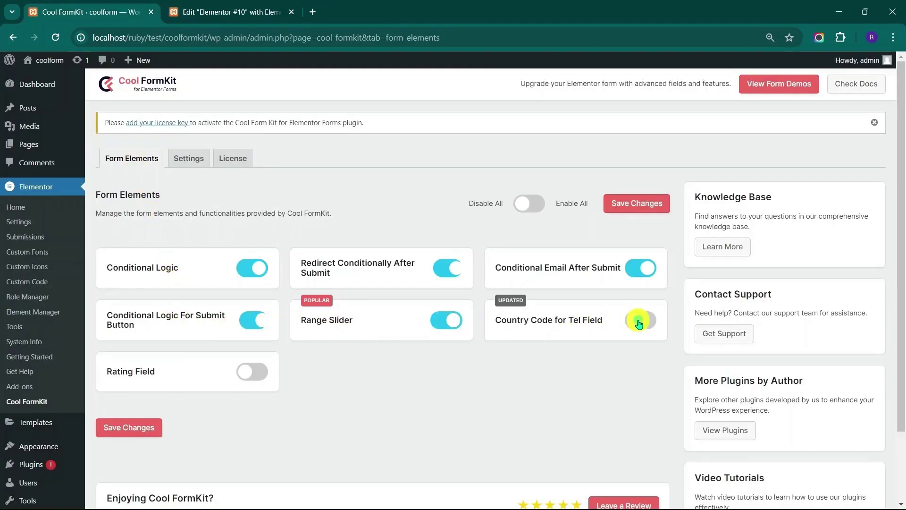
{"action": "left_click", "coordinate": [249, 373]}
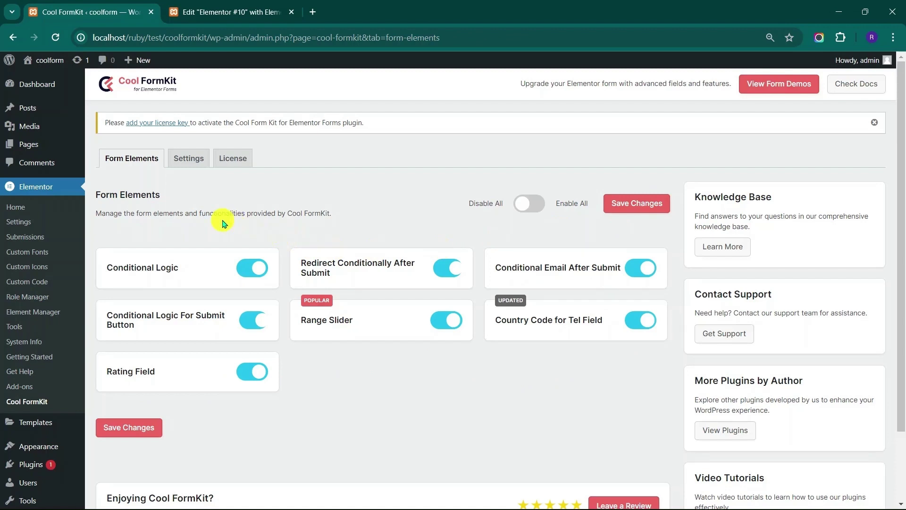
{"action": "left_click", "coordinate": [224, 12]}
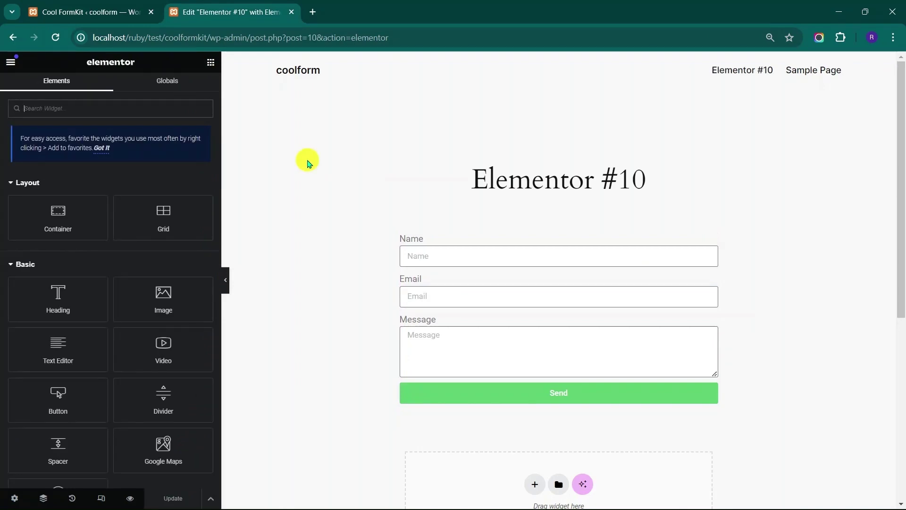
Step: Add a new form field labelled Range below the Message field
{"action": "left_click", "coordinate": [420, 335]}
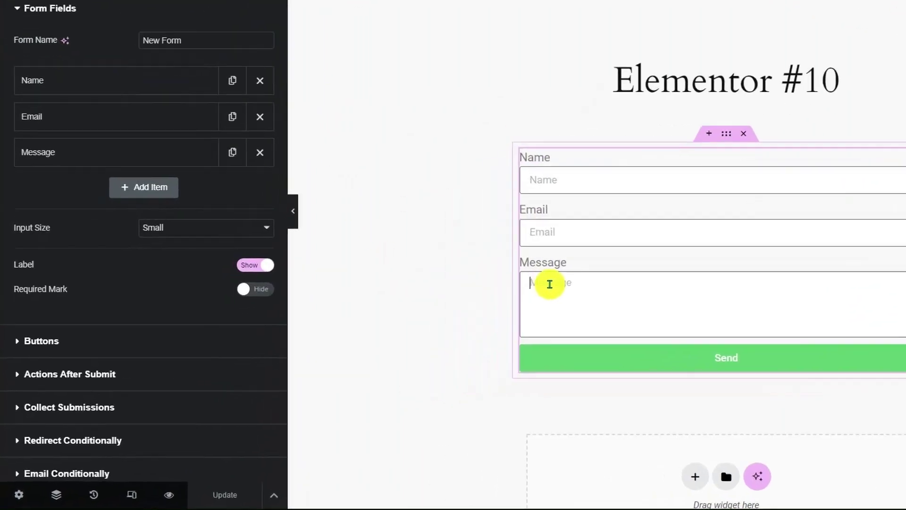
{"action": "left_click", "coordinate": [137, 192]}
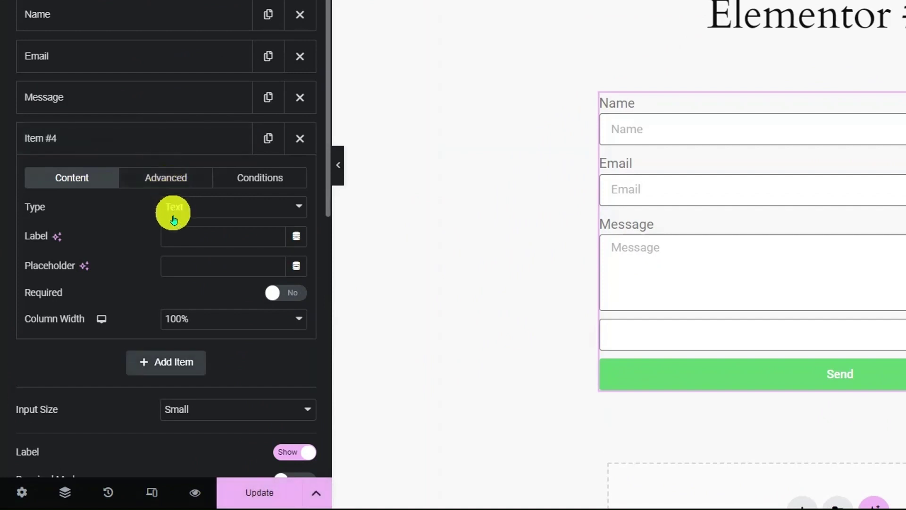
{"action": "left_click", "coordinate": [178, 234]}
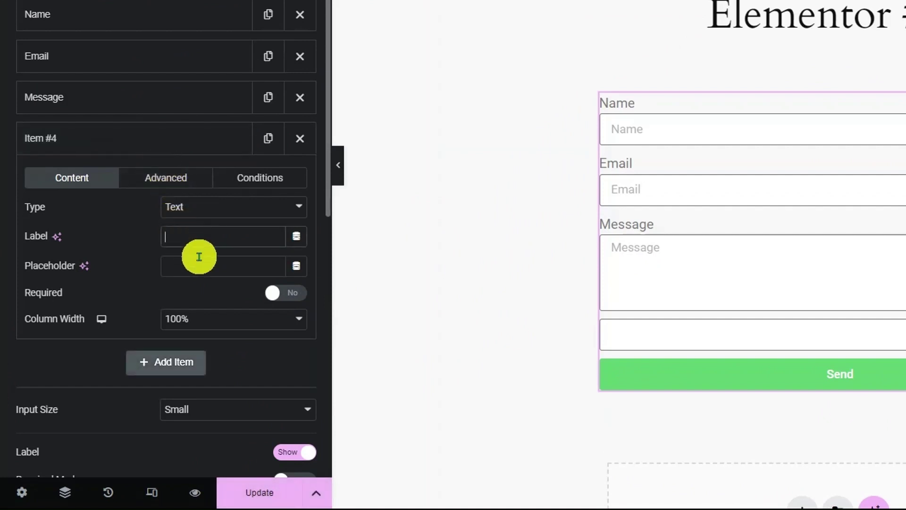
{"action": "type", "text": "Range"}
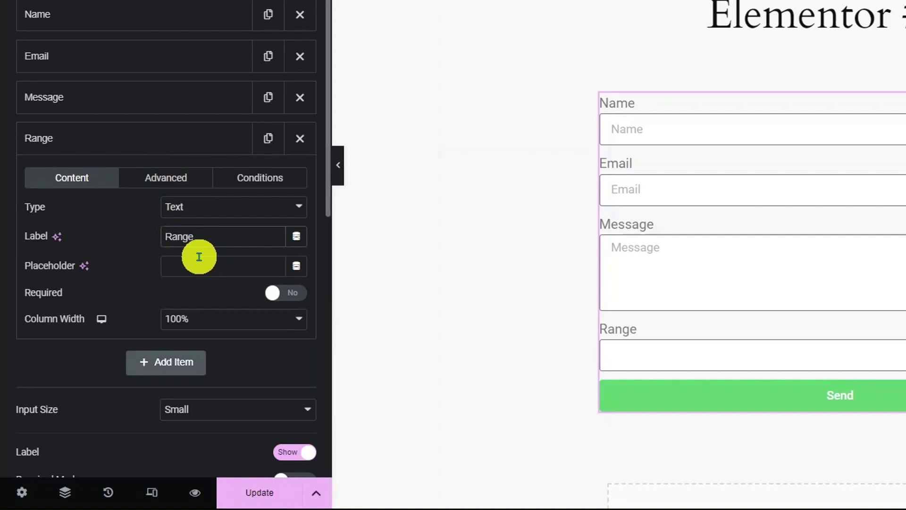
{"action": "left_click", "coordinate": [249, 208]}
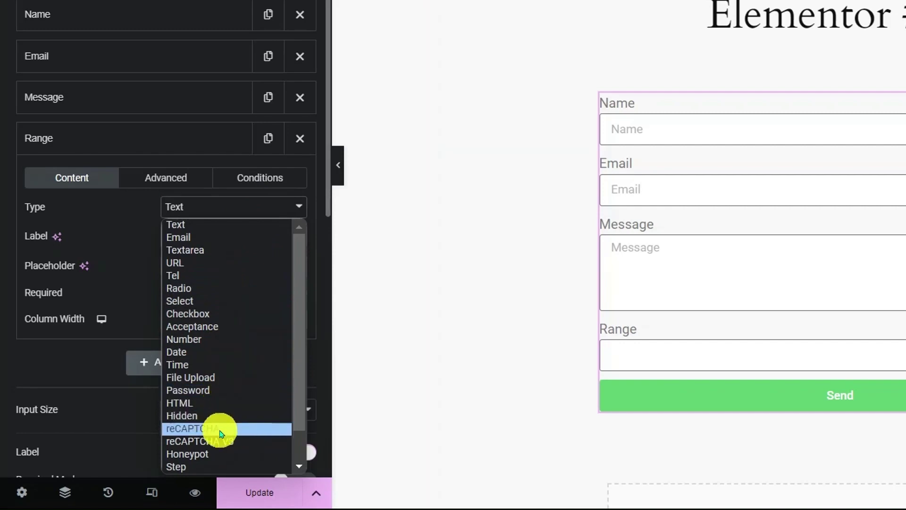
Step: Make the Range field a Range Slider, trying the Flat and Round styles
{"action": "scroll", "coordinate": [219, 433], "scroll_direction": "down", "scroll_amount": 1}
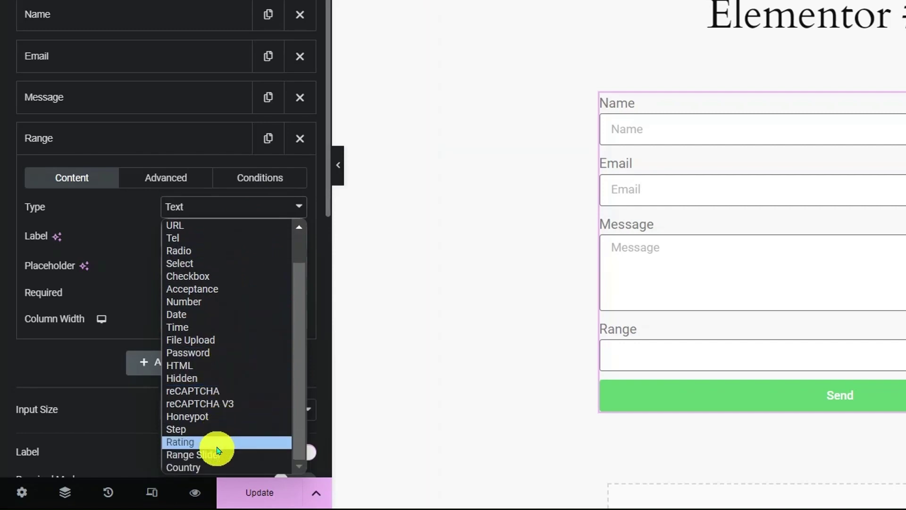
{"action": "left_click", "coordinate": [217, 455]}
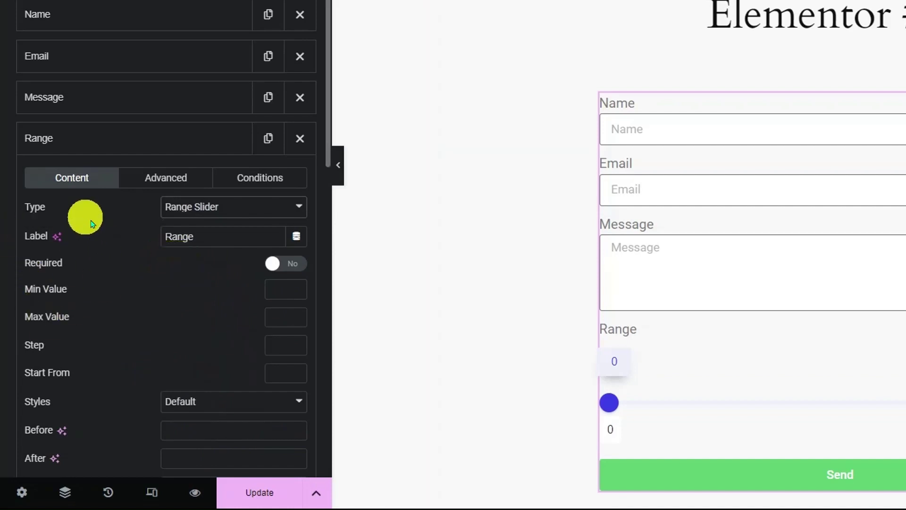
{"action": "scroll", "coordinate": [90, 222], "scroll_direction": "down", "scroll_amount": 3}
{"action": "left_click", "coordinate": [219, 225]}
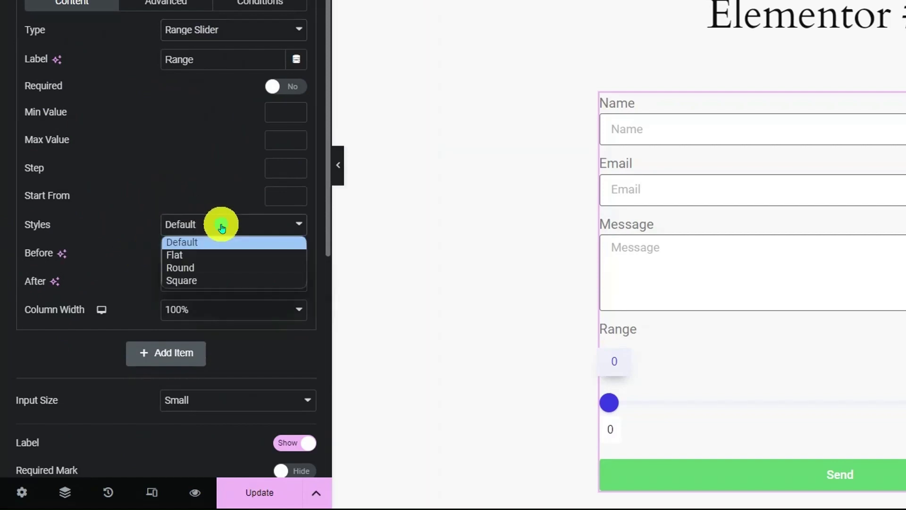
{"action": "left_click", "coordinate": [220, 255]}
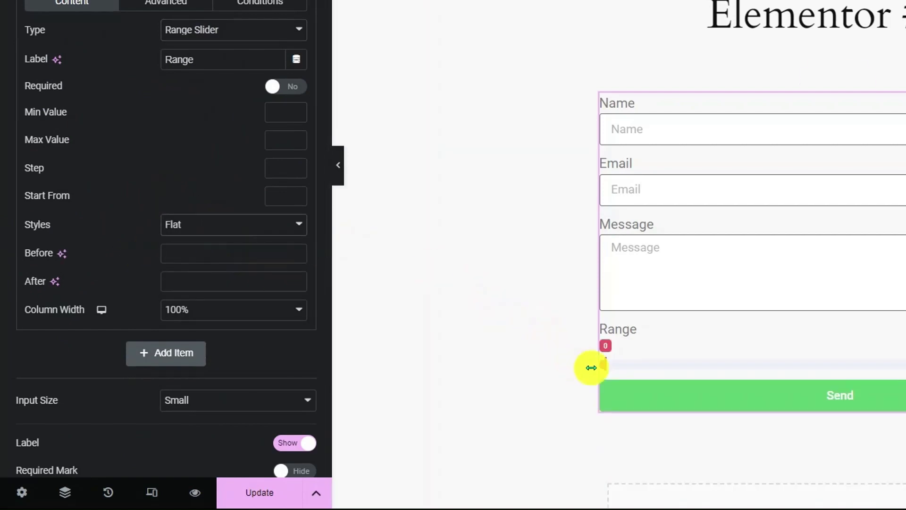
{"action": "left_click_drag", "start_coordinate": [616, 358], "coordinate": [719, 358]}
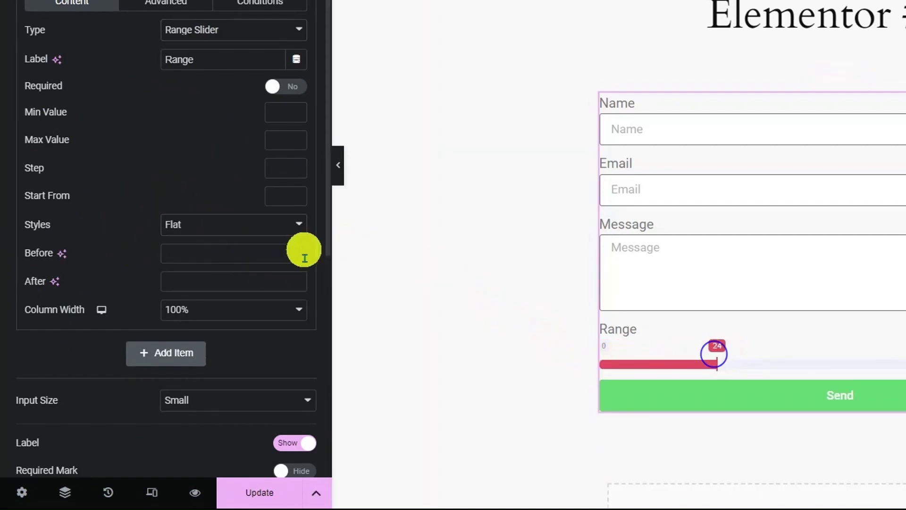
{"action": "left_click", "coordinate": [252, 226]}
{"action": "left_click", "coordinate": [242, 268]}
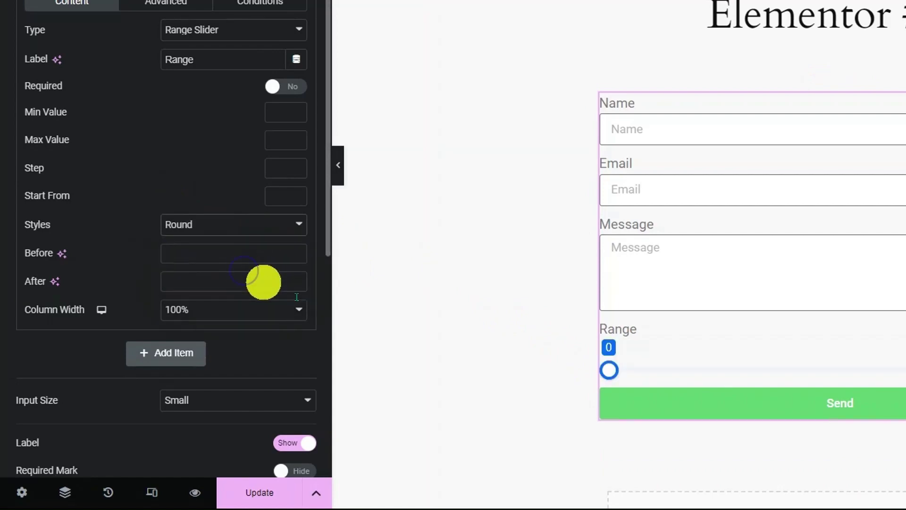
Step: Set the slider back to Default style and test it in preview by dragging to 33
{"action": "left_click", "coordinate": [258, 493]}
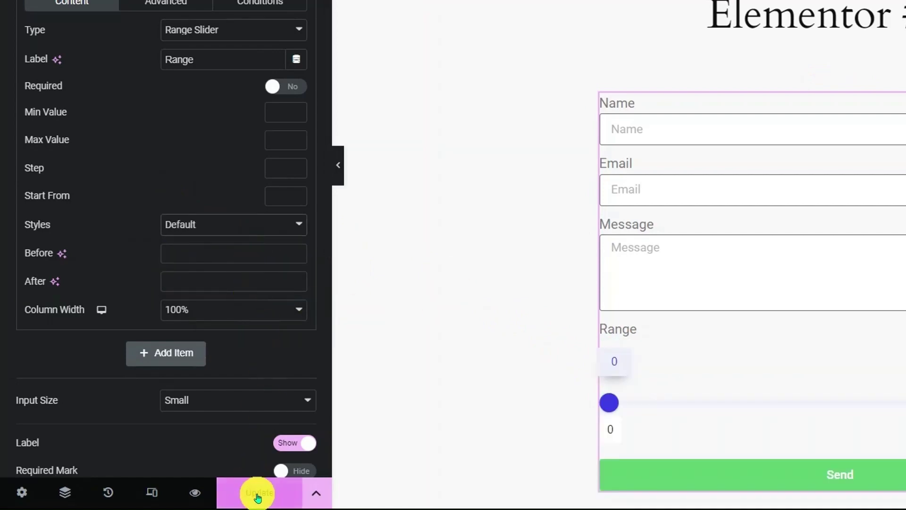
{"action": "left_click", "coordinate": [198, 492]}
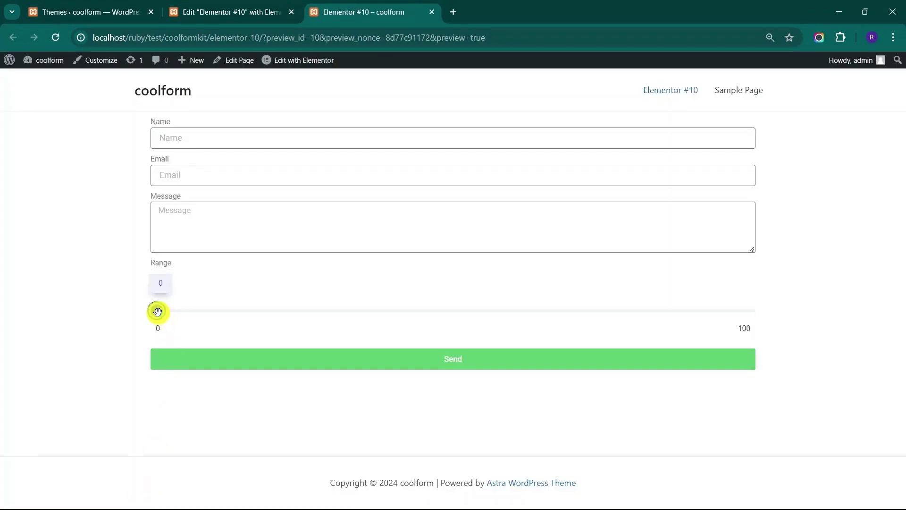
{"action": "left_click_drag", "start_coordinate": [157, 312], "coordinate": [455, 303]}
Step: Add a new form field labelled 'Country code' and set its type to Country
{"action": "left_click", "coordinate": [188, 14]}
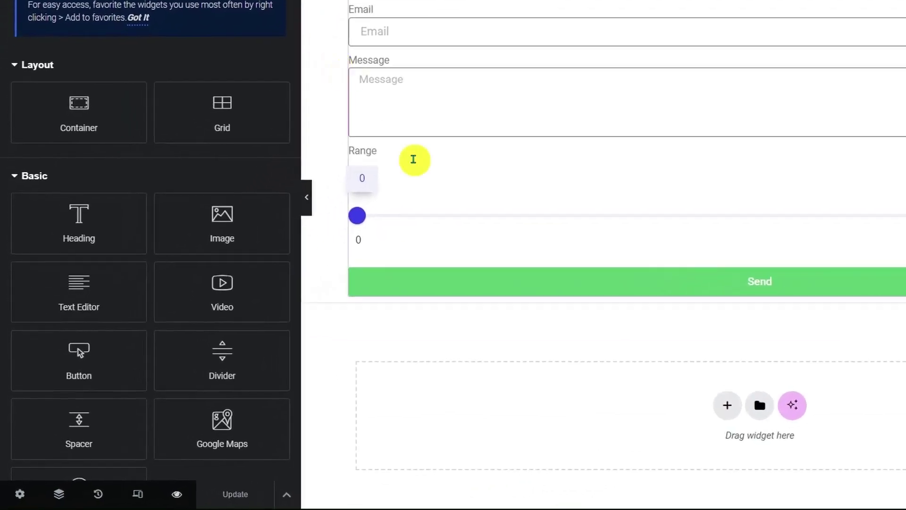
{"action": "left_click", "coordinate": [417, 166]}
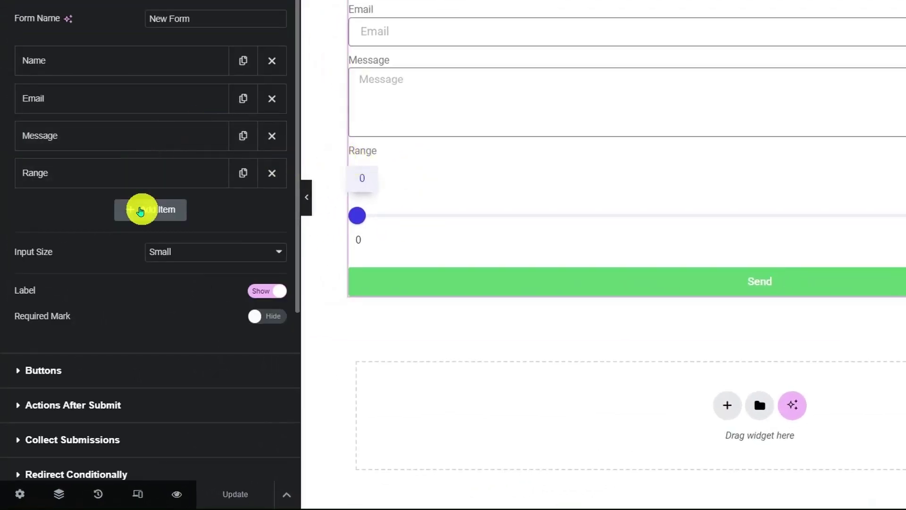
{"action": "left_click", "coordinate": [141, 210]}
{"action": "scroll", "coordinate": [175, 207], "scroll_direction": "down", "scroll_amount": 3}
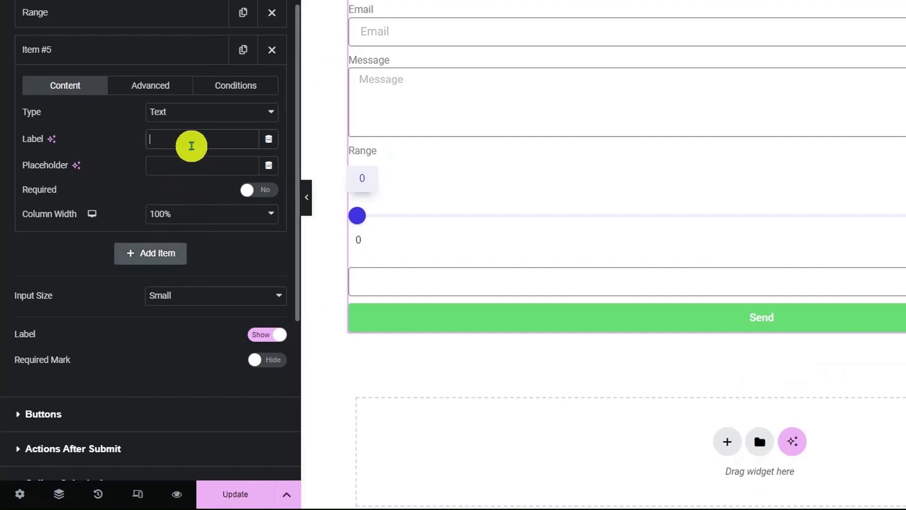
{"action": "type", "text": "Cou"}
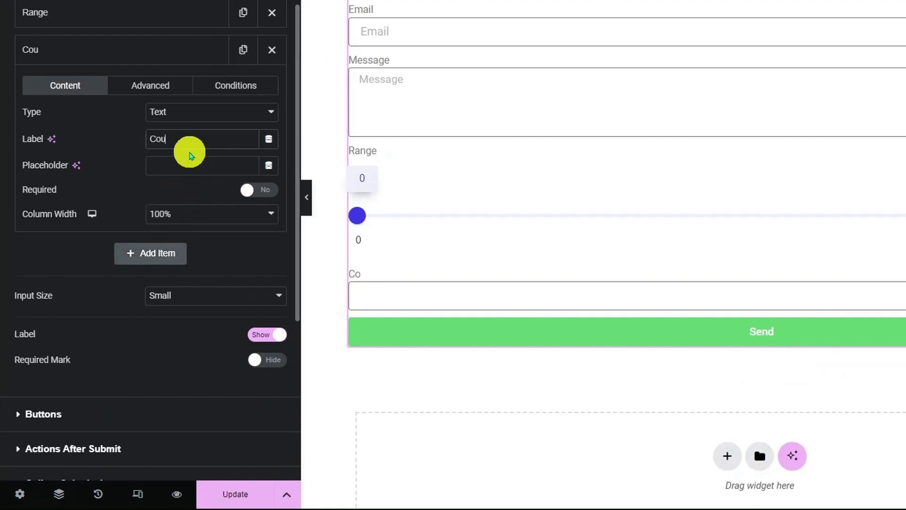
{"action": "type", "text": "ntry code"}
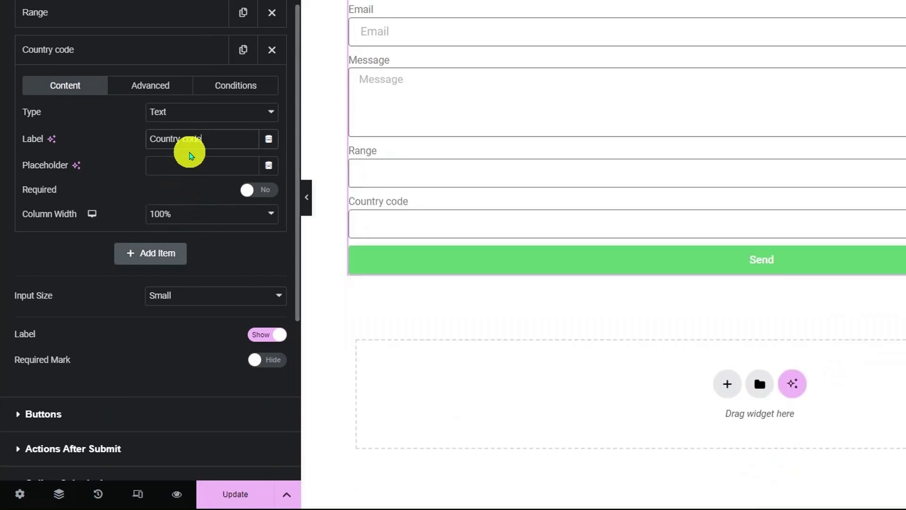
{"action": "left_click", "coordinate": [195, 118]}
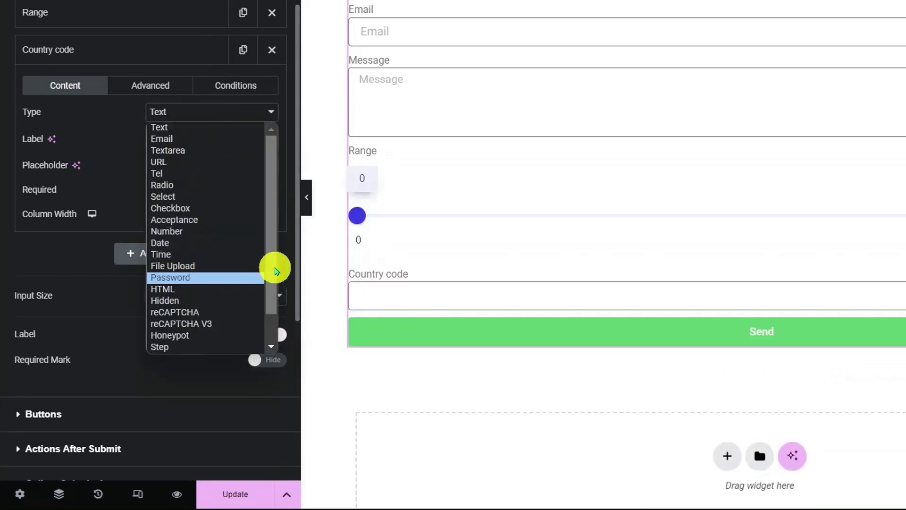
{"action": "left_click_drag", "start_coordinate": [273, 262], "coordinate": [269, 297]}
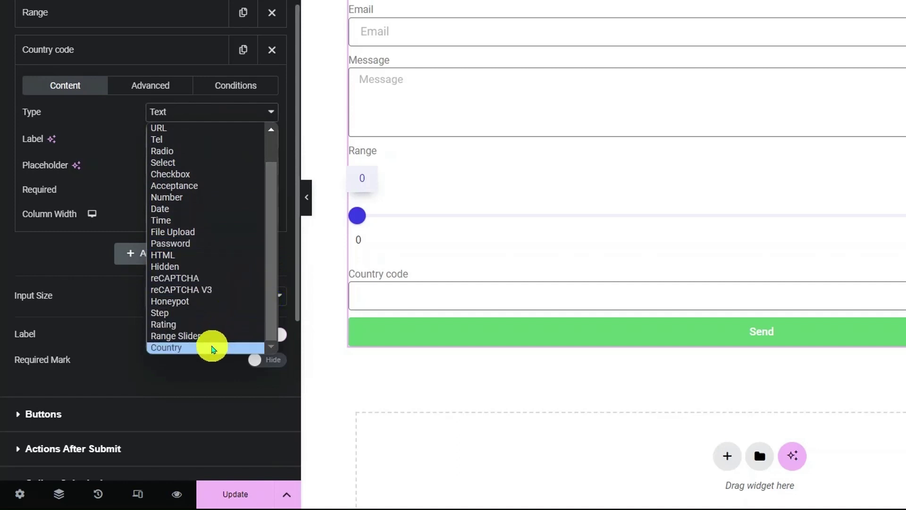
{"action": "left_click", "coordinate": [211, 348]}
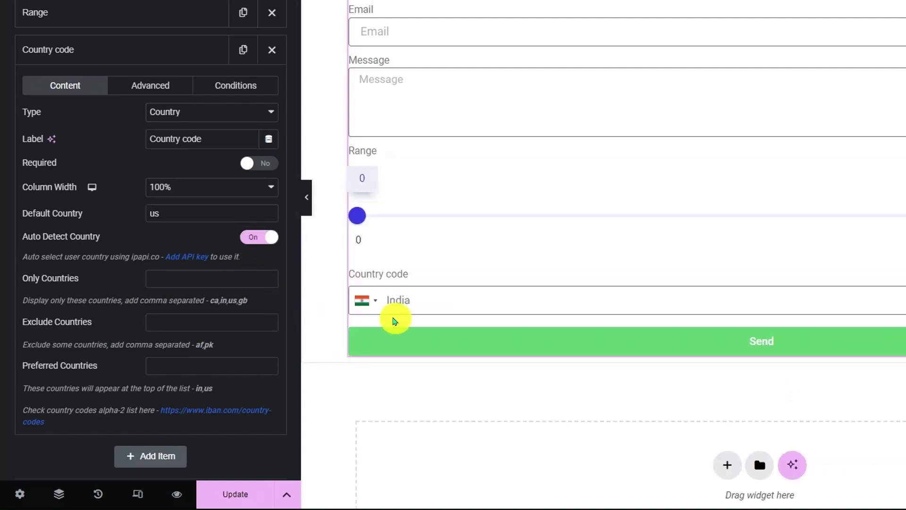
Step: Update and preview the page, then try Afghanistan and Algeria in the Country code field
{"action": "left_click", "coordinate": [235, 495]}
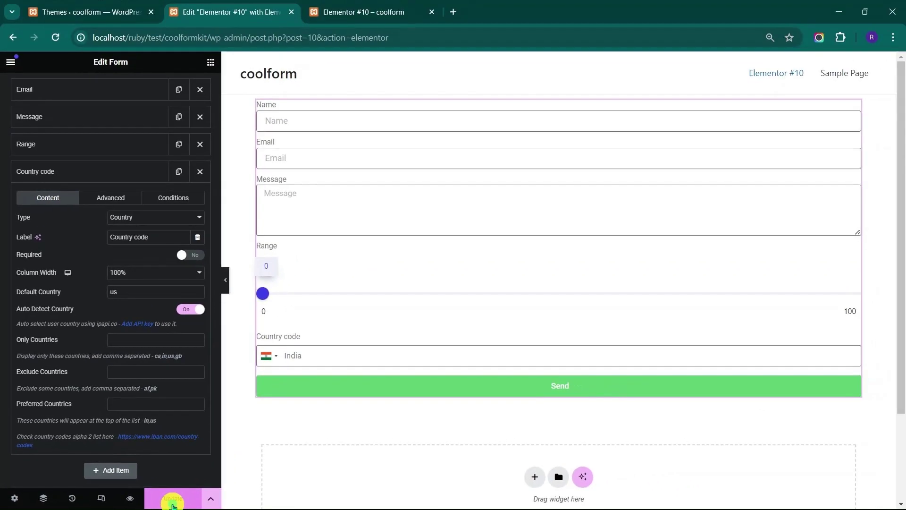
{"action": "left_click", "coordinate": [131, 497]}
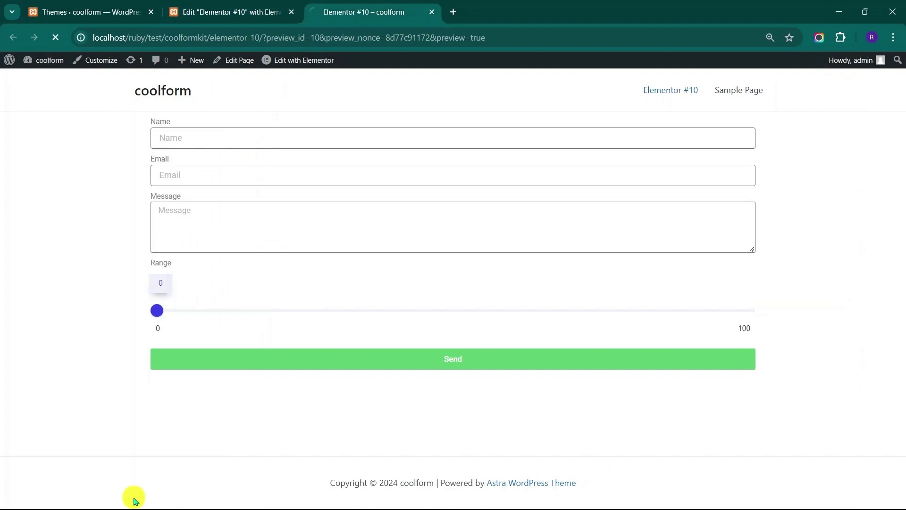
{"action": "left_click", "coordinate": [165, 371]}
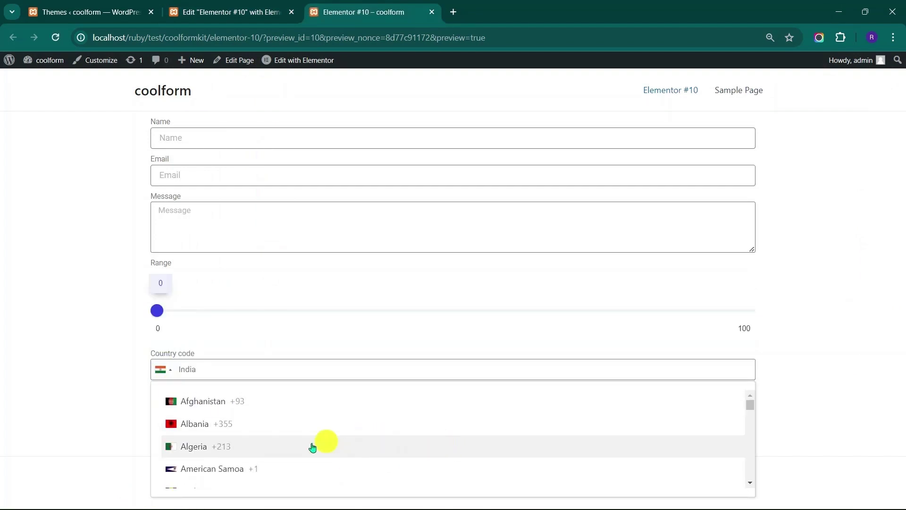
{"action": "left_click", "coordinate": [249, 409]}
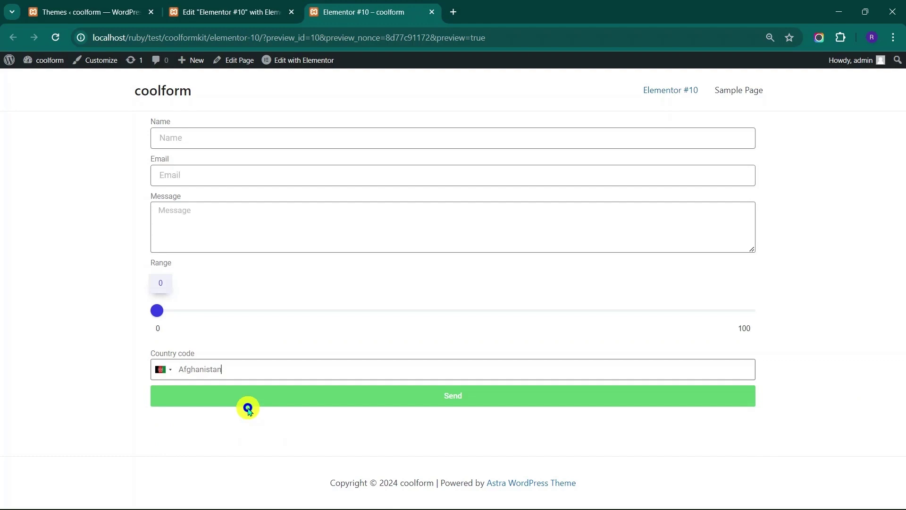
{"action": "left_click", "coordinate": [174, 372]}
{"action": "left_click", "coordinate": [204, 451]}
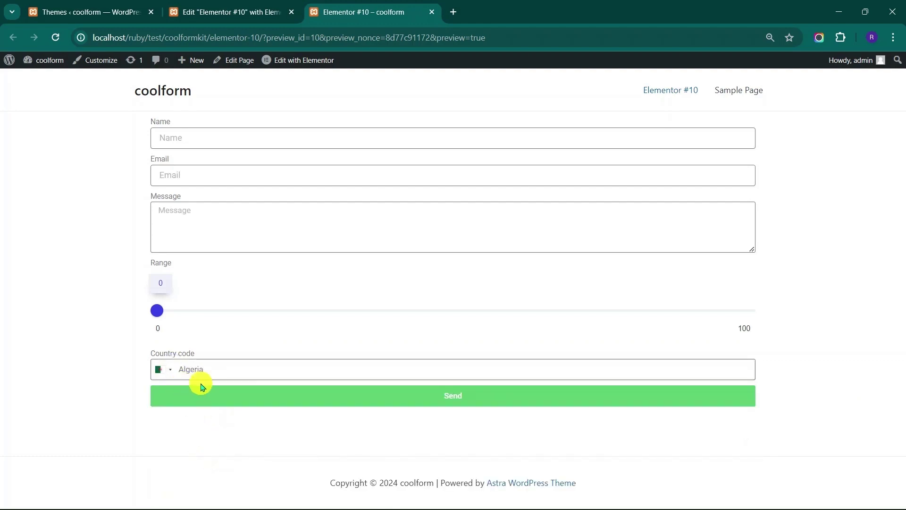
{"action": "left_click_drag", "start_coordinate": [224, 375], "coordinate": [169, 368]}
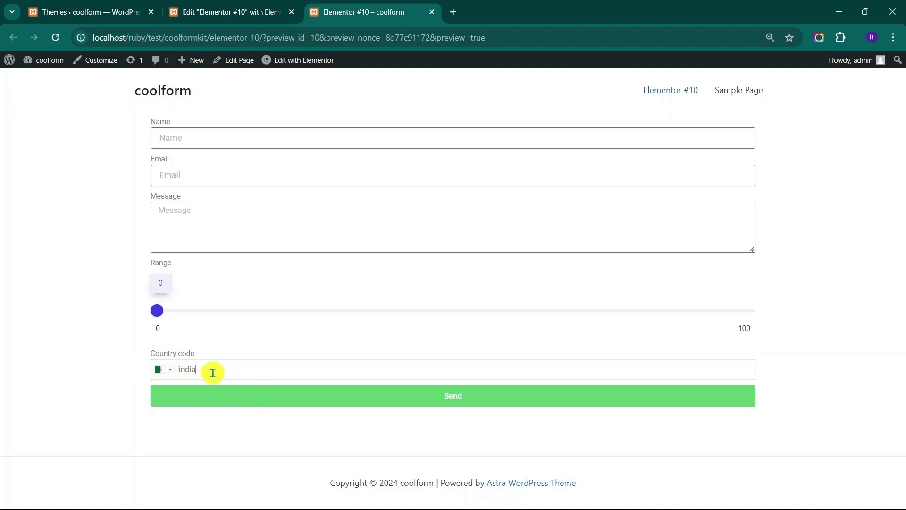
Step: Choose India in the preview's Country code field, then add a Rating-type form field and save
{"action": "left_click", "coordinate": [211, 421]}
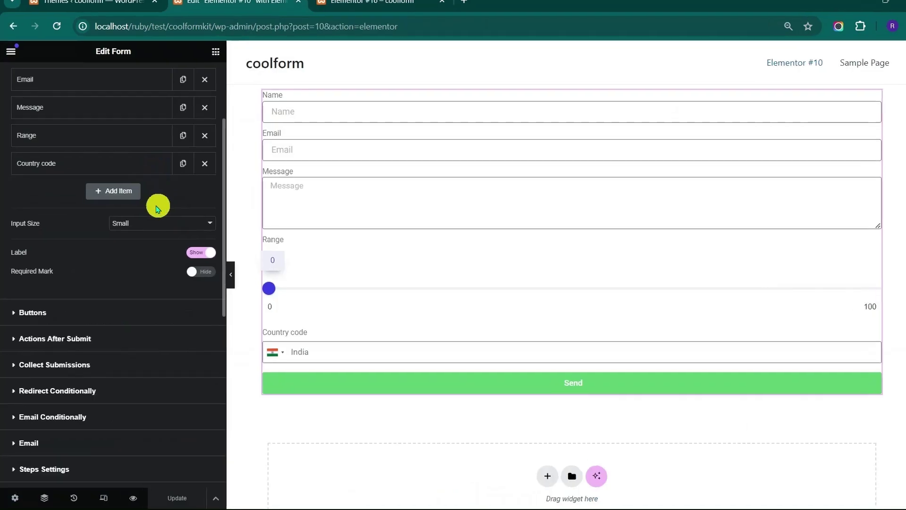
{"action": "left_click", "coordinate": [121, 190]}
{"action": "left_click", "coordinate": [145, 239]}
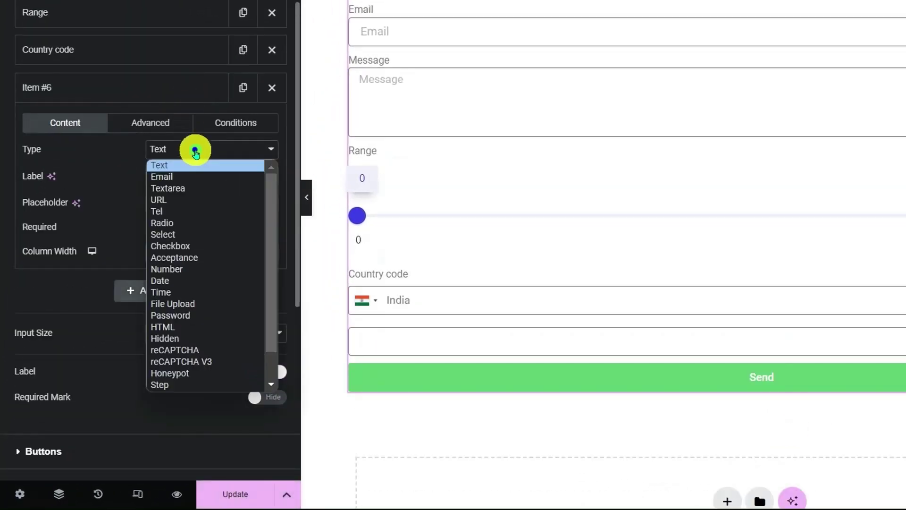
{"action": "scroll", "coordinate": [192, 293], "scroll_direction": "down", "scroll_amount": 3}
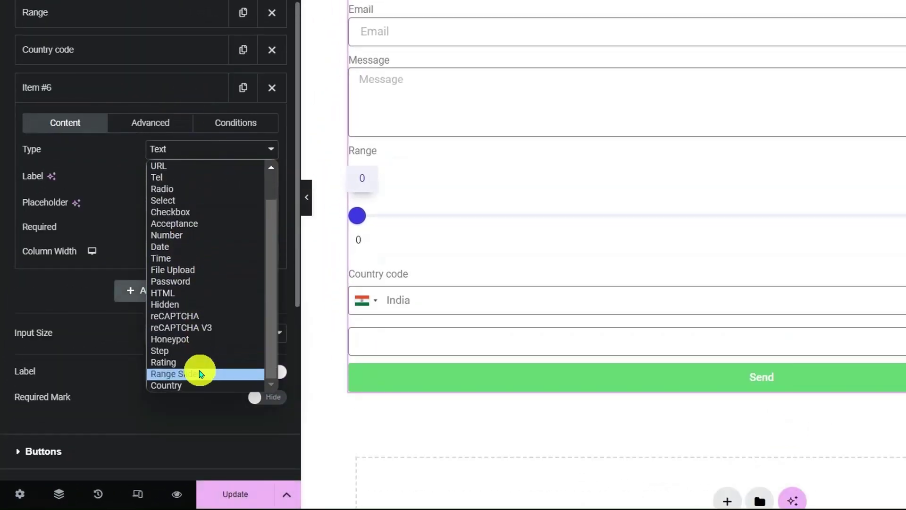
{"action": "left_click", "coordinate": [197, 362]}
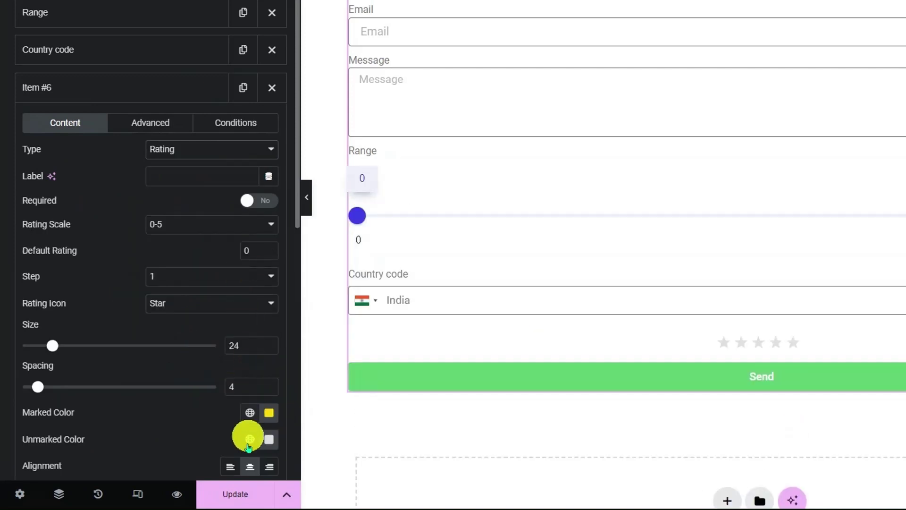
{"action": "left_click", "coordinate": [238, 496]}
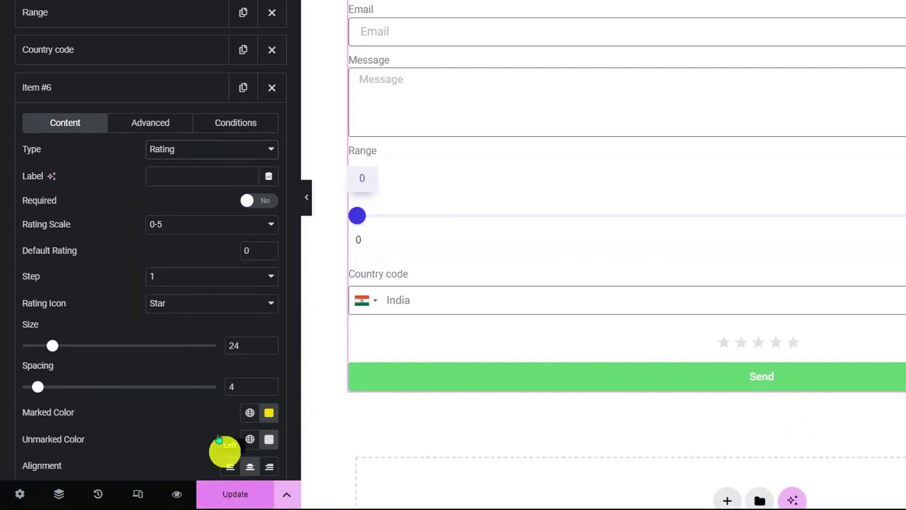
Step: Label the field 'Rating', set star size 35 and spacing 11, and update the form
{"action": "scroll", "coordinate": [198, 411], "scroll_direction": "up", "scroll_amount": 2}
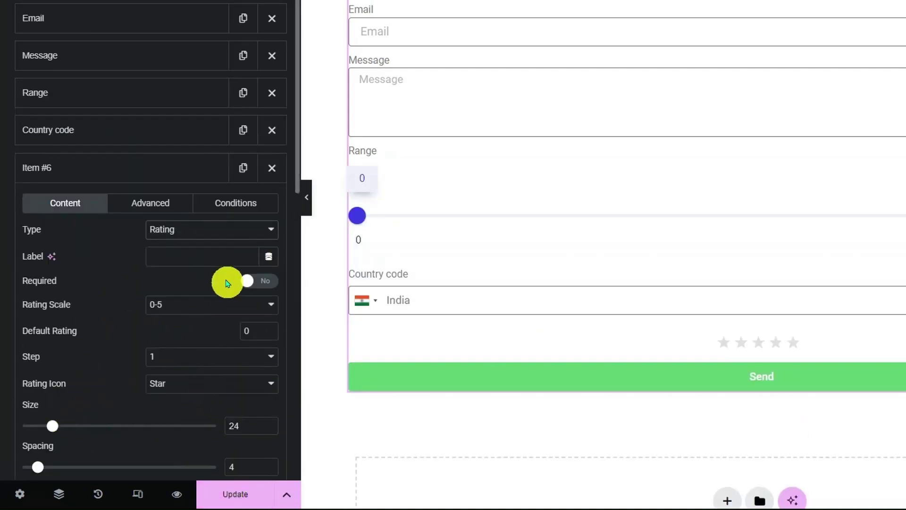
{"action": "left_click", "coordinate": [213, 257]}
{"action": "type", "text": "Rating"}
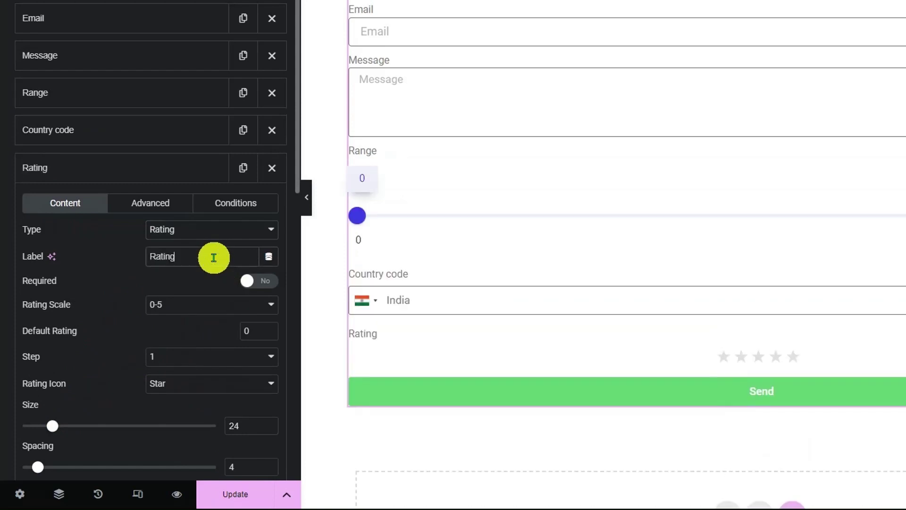
{"action": "left_click_drag", "start_coordinate": [50, 426], "coordinate": [76, 426]}
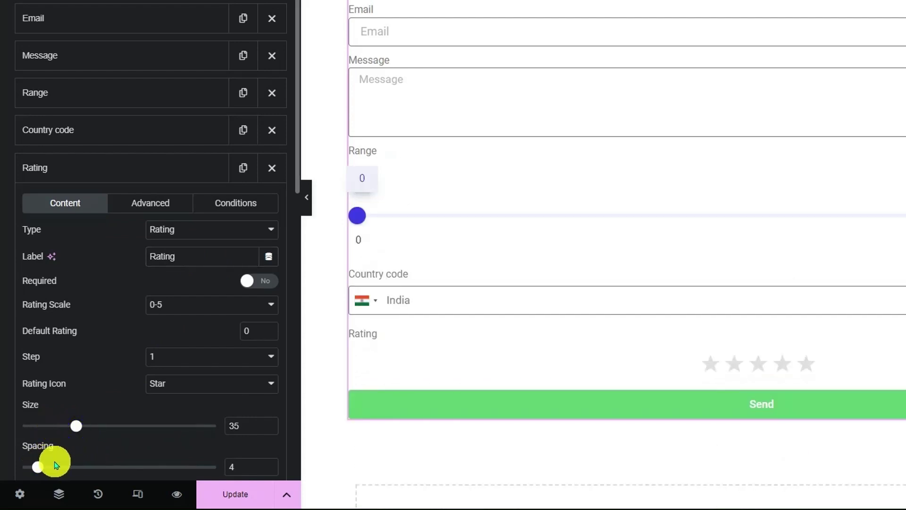
{"action": "left_click_drag", "start_coordinate": [40, 467], "coordinate": [65, 466]}
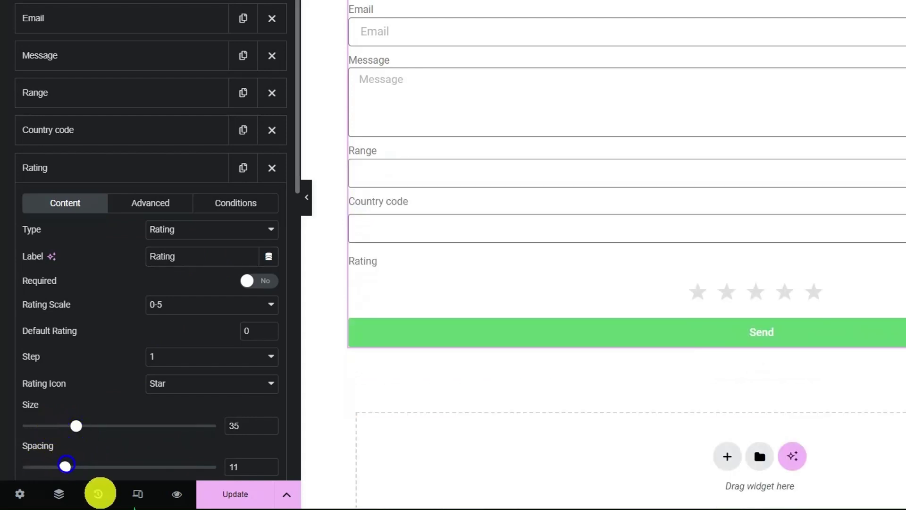
{"action": "left_click", "coordinate": [238, 493]}
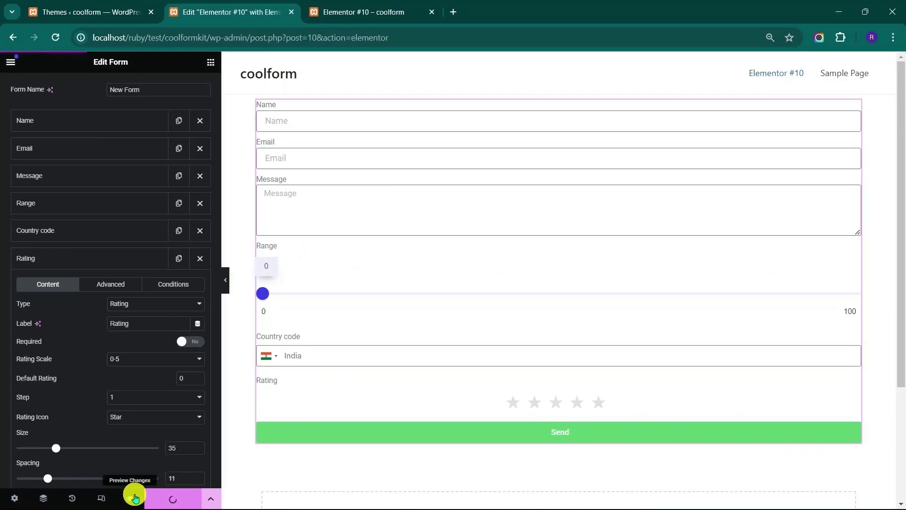
Step: Preview the page, give a 4-star rating, and return to the Elementor editor
{"action": "left_click", "coordinate": [134, 497]}
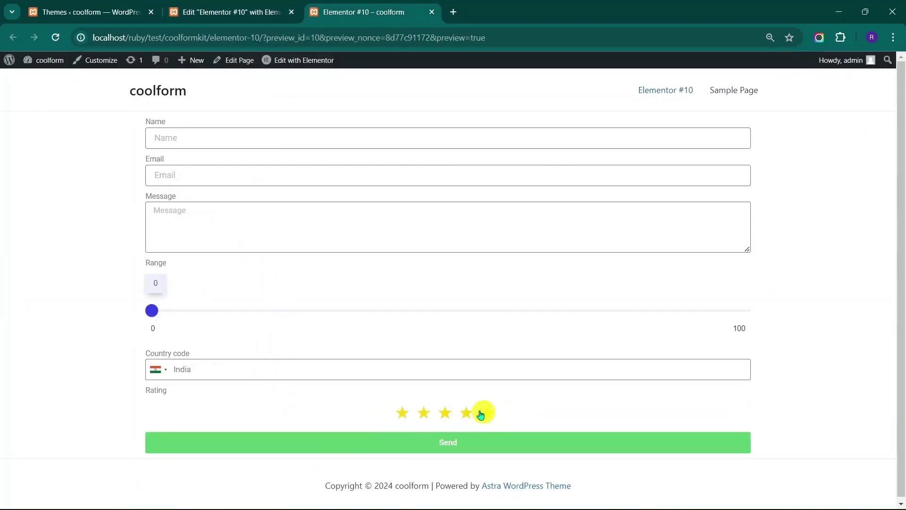
{"action": "left_click", "coordinate": [465, 410]}
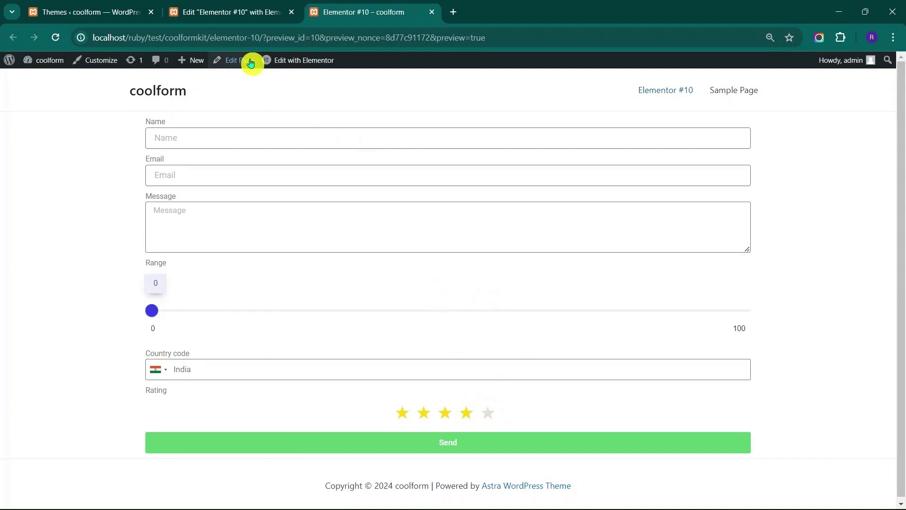
{"action": "left_click", "coordinate": [231, 11]}
Step: Collapse the Rating field and add a new field labelled 'Country Code Tel'
{"action": "left_click", "coordinate": [95, 258]}
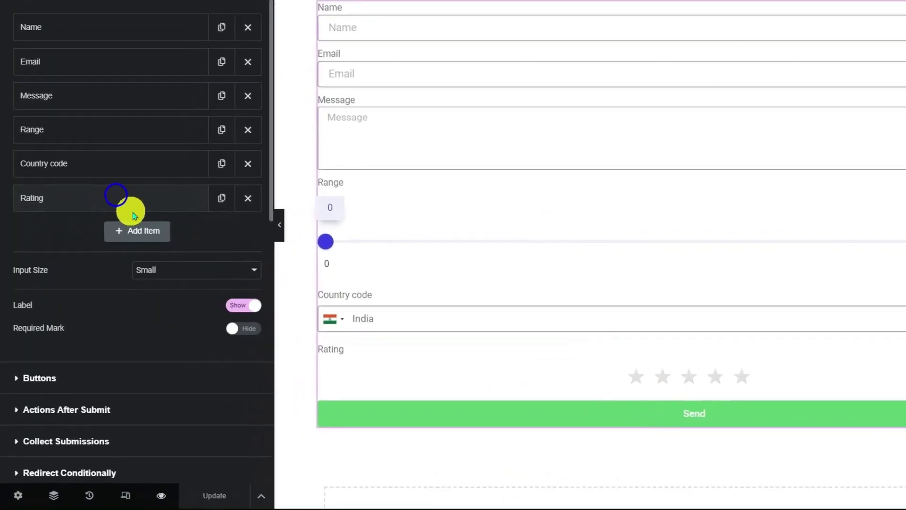
{"action": "left_click", "coordinate": [113, 284]}
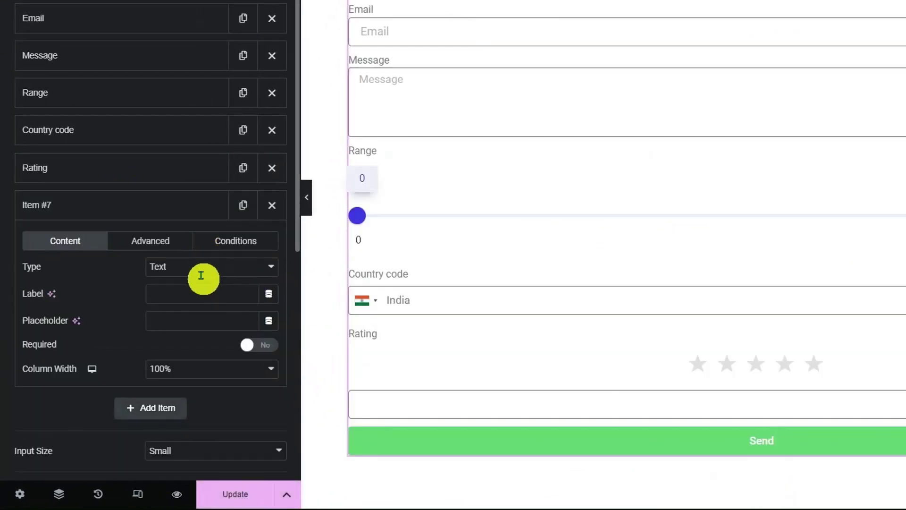
{"action": "left_click", "coordinate": [198, 294]}
{"action": "type", "text": "Country Code T"}
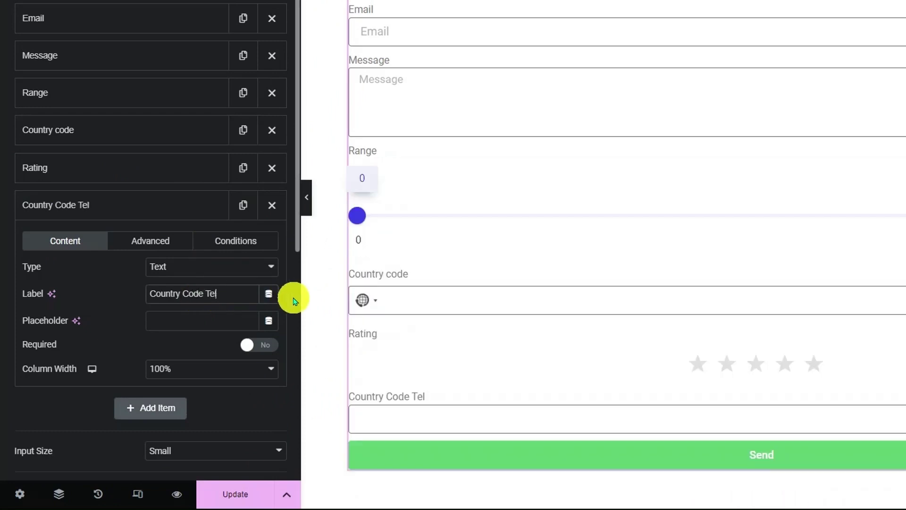
{"action": "type", "text": "el"}
{"action": "key", "text": "BackSpace"}
{"action": "key", "text": "BackSpace"}
{"action": "type", "text": "el"}
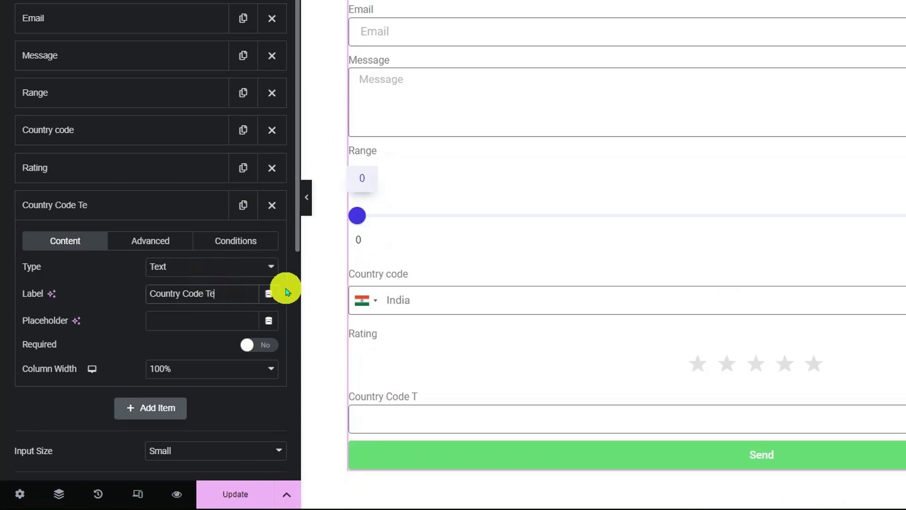
Step: Make it a Tel field with Country Code shown and Auto Detect Country on, then update
{"action": "left_click", "coordinate": [184, 265]}
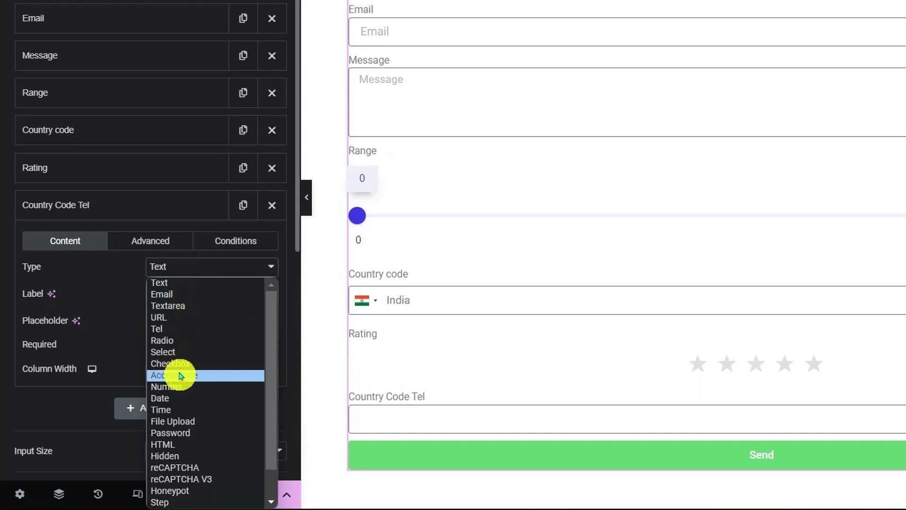
{"action": "left_click", "coordinate": [172, 331]}
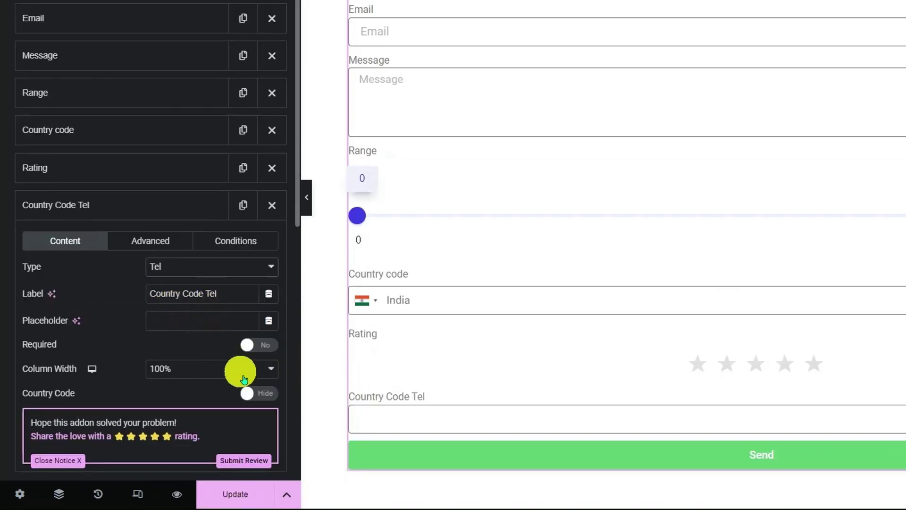
{"action": "left_click", "coordinate": [250, 394]}
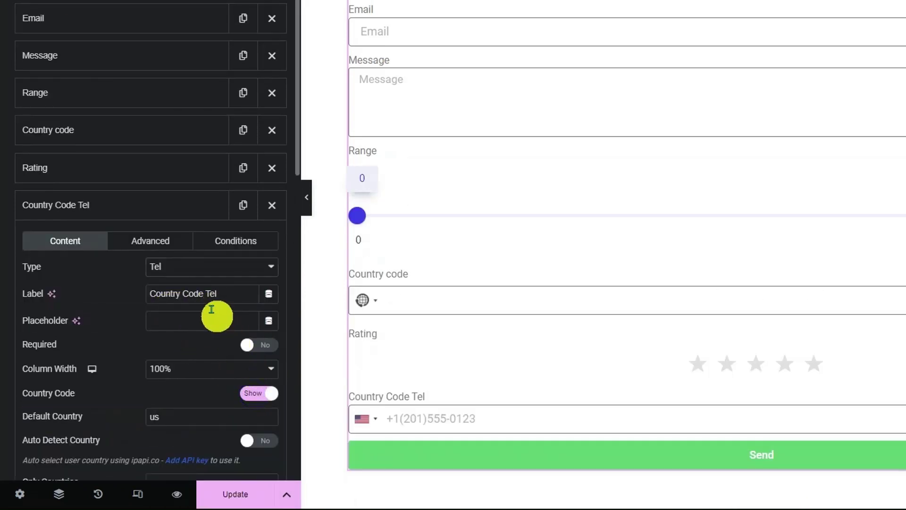
{"action": "scroll", "coordinate": [218, 330], "scroll_direction": "up", "scroll_amount": 2}
{"action": "scroll", "coordinate": [218, 343], "scroll_direction": "down", "scroll_amount": 2}
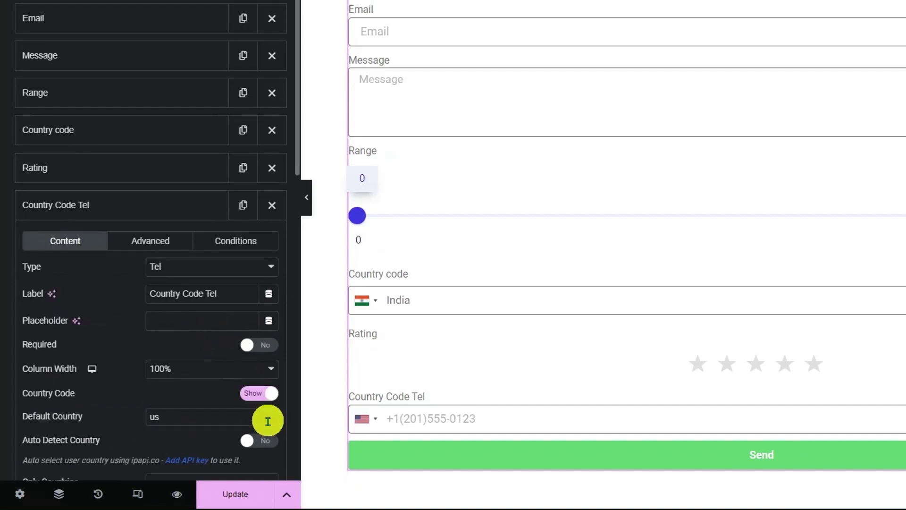
{"action": "scroll", "coordinate": [216, 371], "scroll_direction": "up", "scroll_amount": 2}
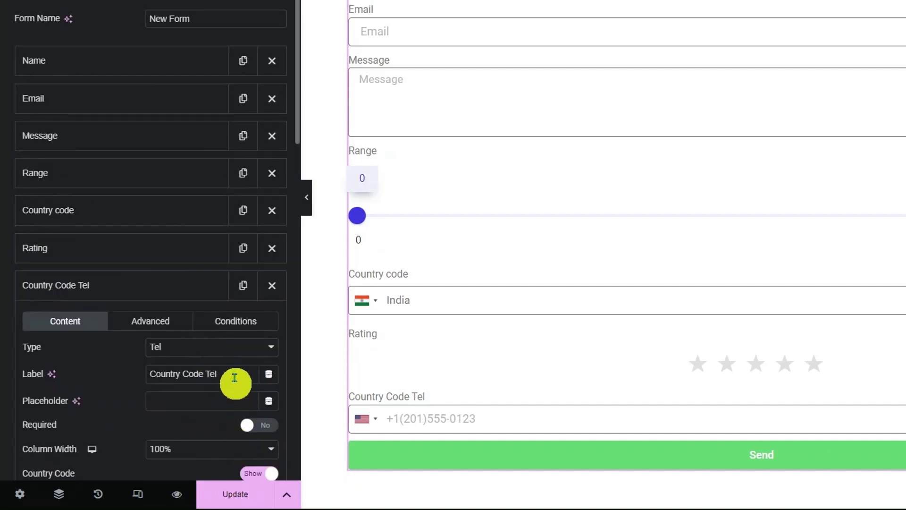
{"action": "scroll", "coordinate": [178, 378], "scroll_direction": "down", "scroll_amount": 5}
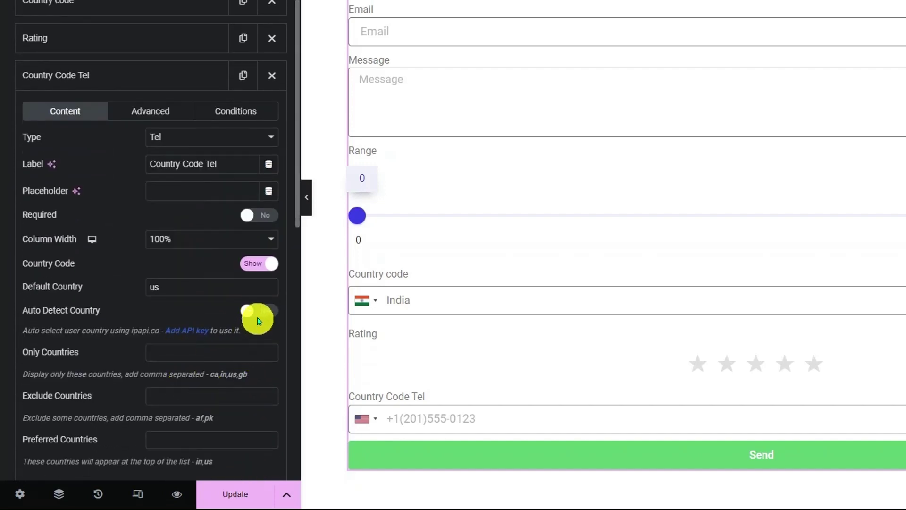
{"action": "left_click", "coordinate": [259, 321]}
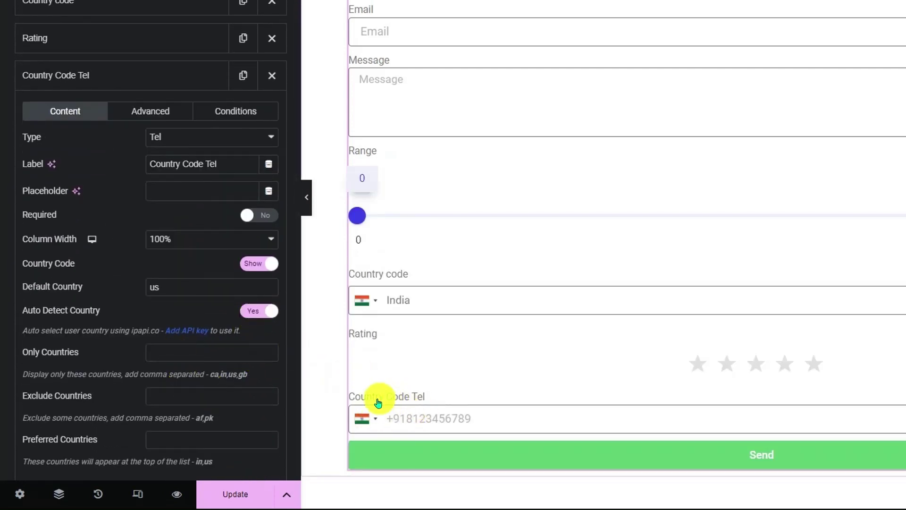
{"action": "left_click", "coordinate": [238, 493]}
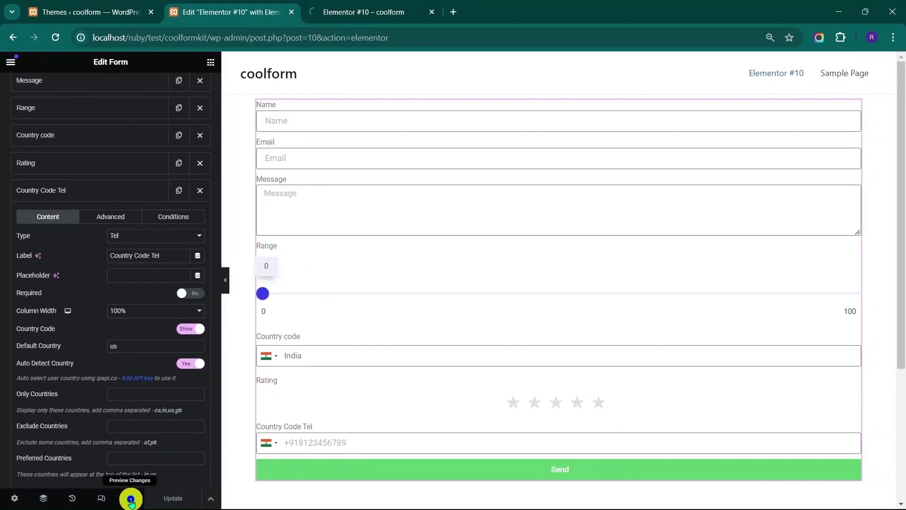
Step: Preview the form, check Country Code Tel shows India's +91 prefix, and open the Country code list
{"action": "left_click", "coordinate": [177, 496]}
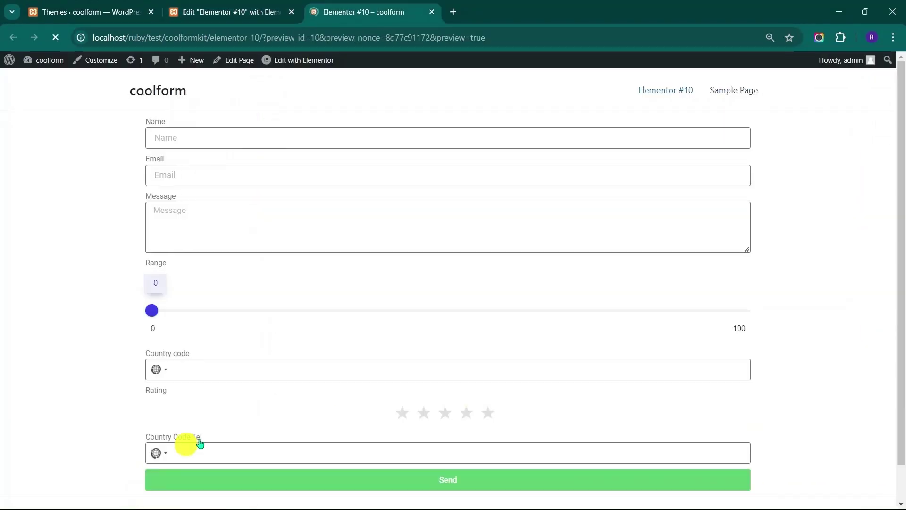
{"action": "scroll", "coordinate": [259, 372], "scroll_direction": "down", "scroll_amount": 1}
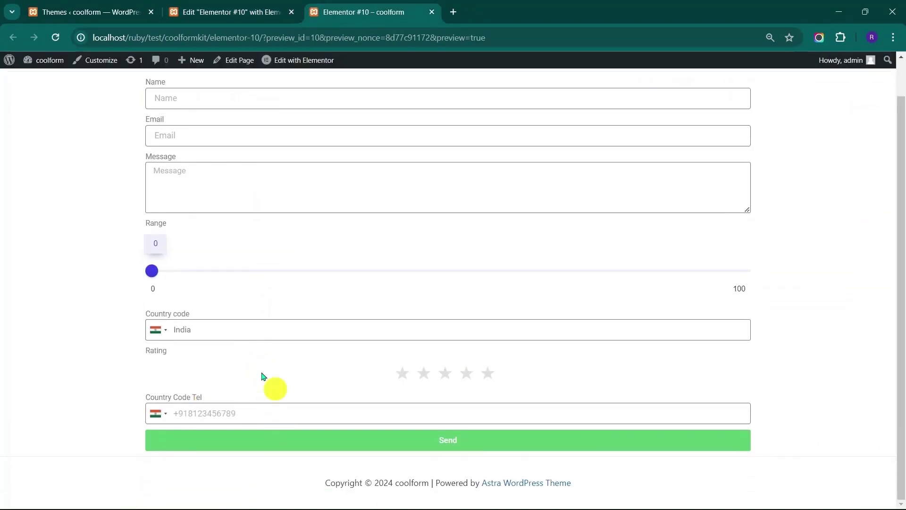
{"action": "left_click", "coordinate": [181, 418]}
{"action": "left_click", "coordinate": [189, 334]}
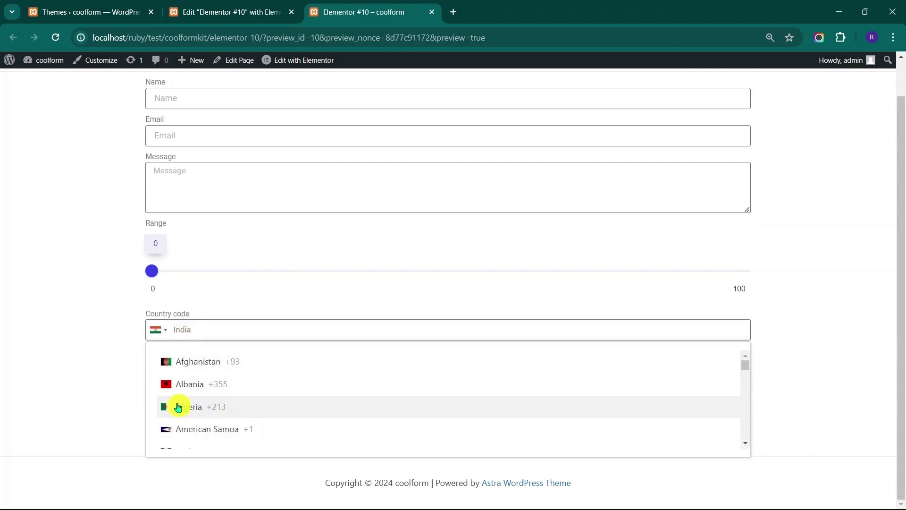